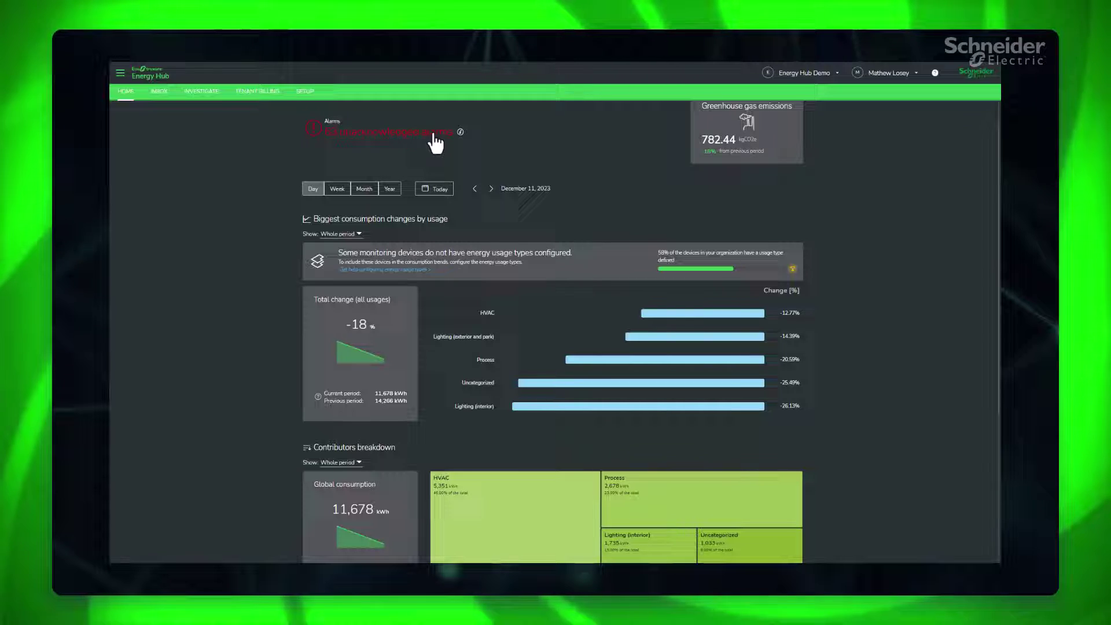
{"action": "scroll", "coordinate": [766, 125], "scroll_direction": "up", "scroll_amount": 1}
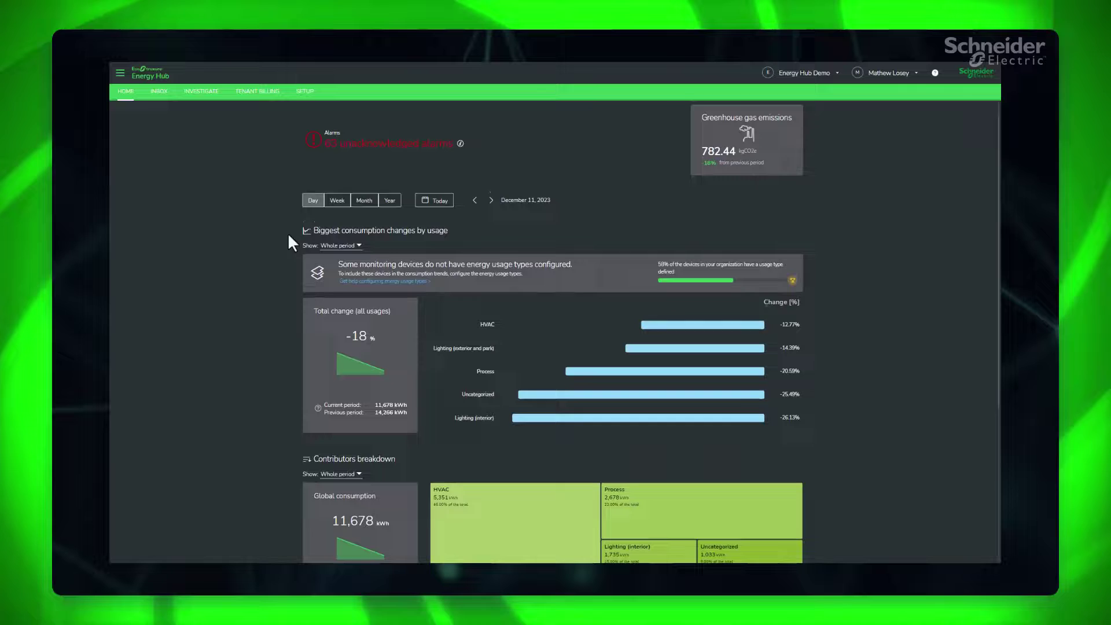
{"action": "scroll", "coordinate": [287, 232], "scroll_direction": "down", "scroll_amount": 1}
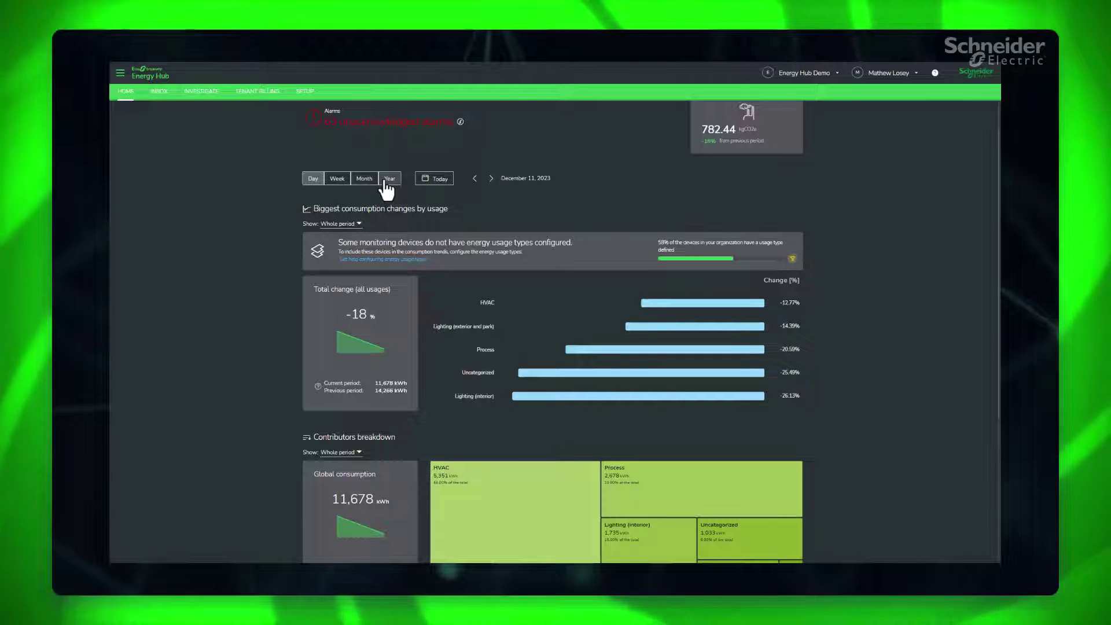
{"action": "scroll", "coordinate": [456, 281], "scroll_direction": "down", "scroll_amount": 1}
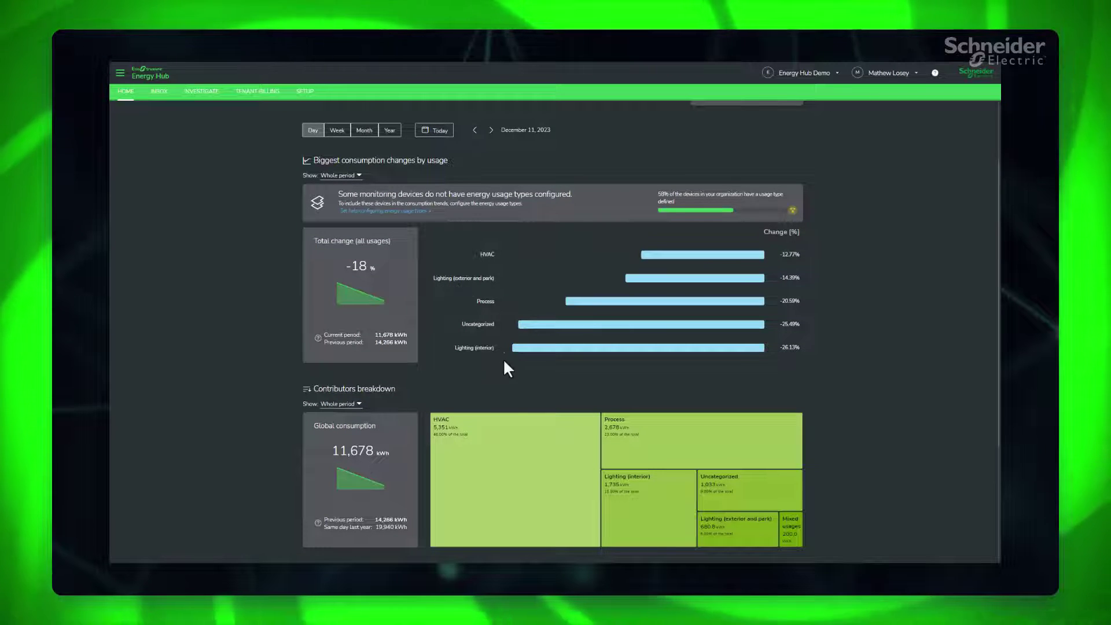
{"action": "scroll", "coordinate": [512, 373], "scroll_direction": "down", "scroll_amount": 1}
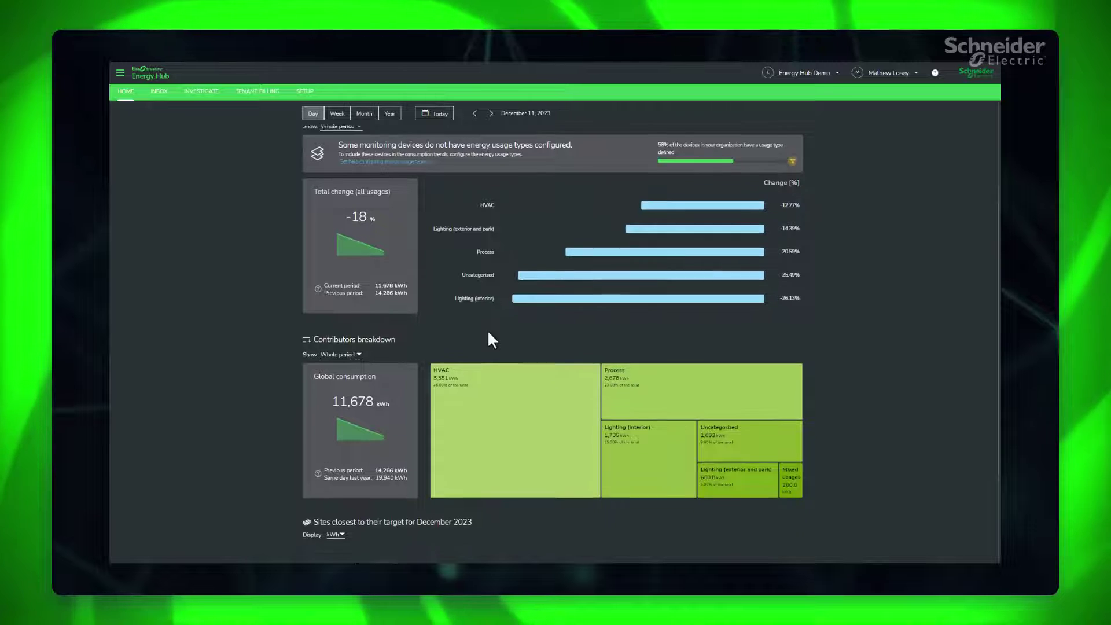
{"action": "scroll", "coordinate": [487, 328], "scroll_direction": "down", "scroll_amount": 3}
{"action": "scroll", "coordinate": [491, 339], "scroll_direction": "down", "scroll_amount": 1}
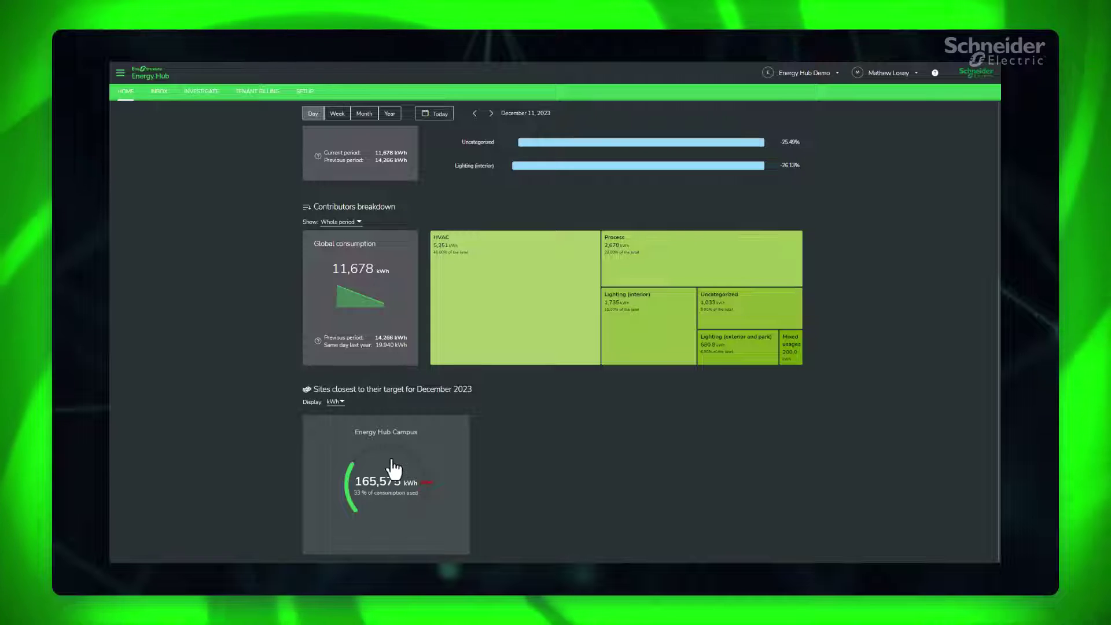
Step: Show the Energy Hub Campus energy overview for the last 7 days (110,182 kWh)
{"action": "left_click", "coordinate": [383, 488]}
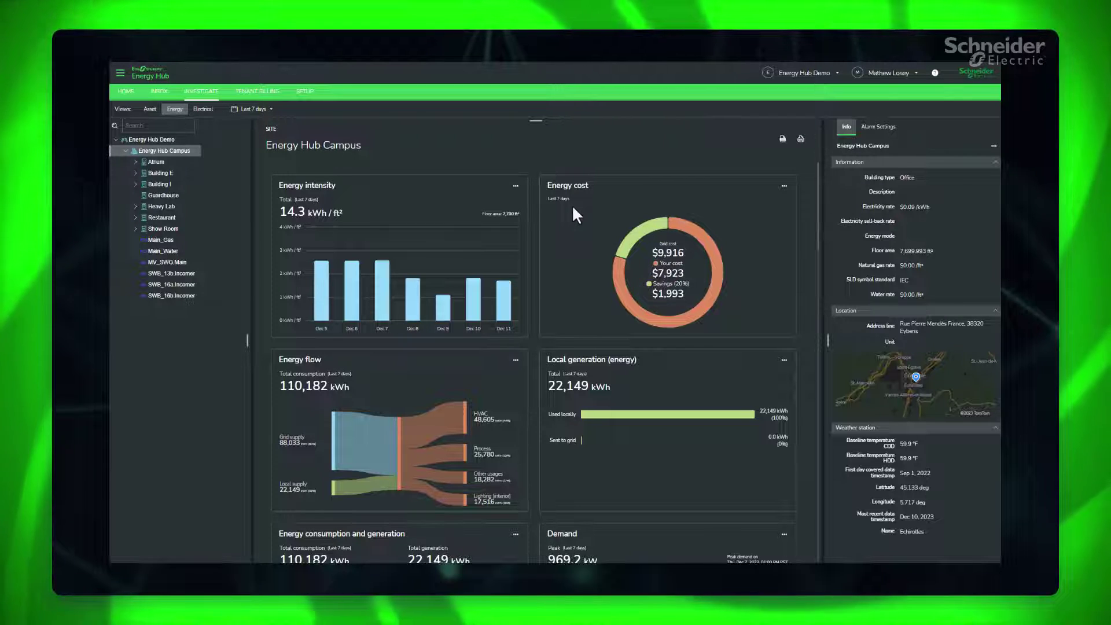
{"action": "scroll", "coordinate": [536, 217], "scroll_direction": "down", "scroll_amount": 1}
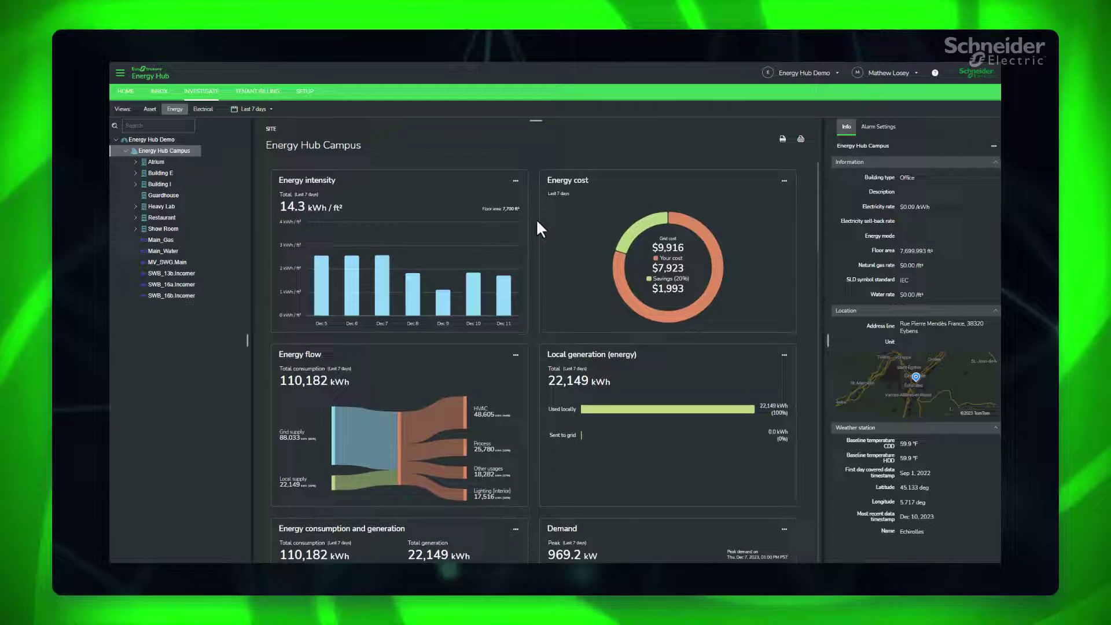
{"action": "scroll", "coordinate": [533, 218], "scroll_direction": "down", "scroll_amount": 3}
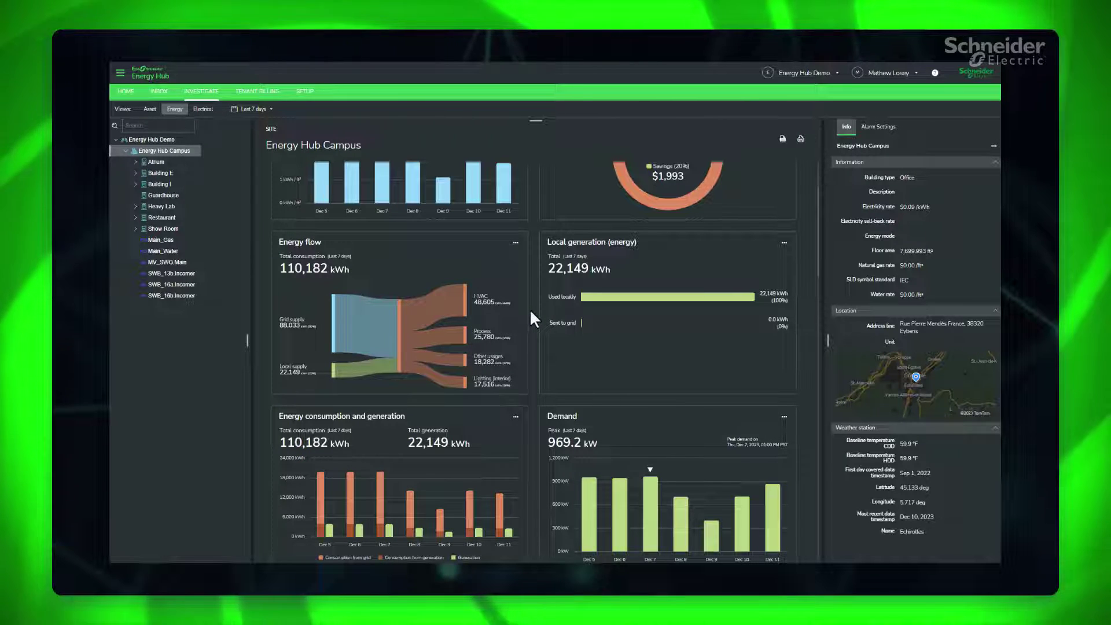
{"action": "mouse_move", "coordinate": [667, 409]}
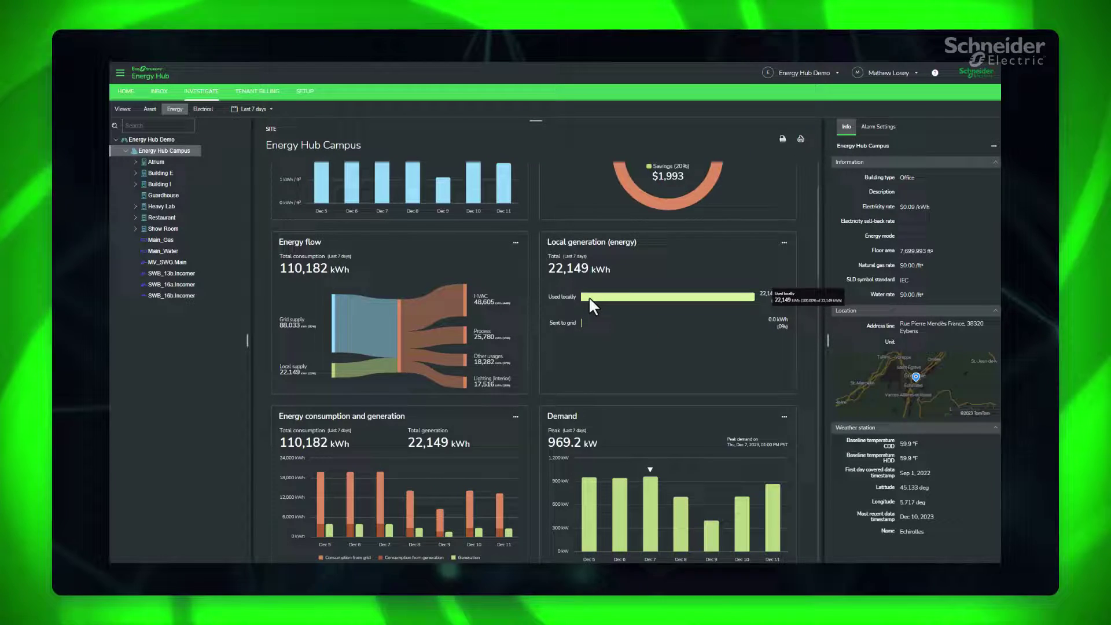
{"action": "scroll", "coordinate": [589, 297], "scroll_direction": "down", "scroll_amount": 1}
{"action": "scroll", "coordinate": [589, 296], "scroll_direction": "down", "scroll_amount": 3}
{"action": "scroll", "coordinate": [589, 296], "scroll_direction": "down", "scroll_amount": 2}
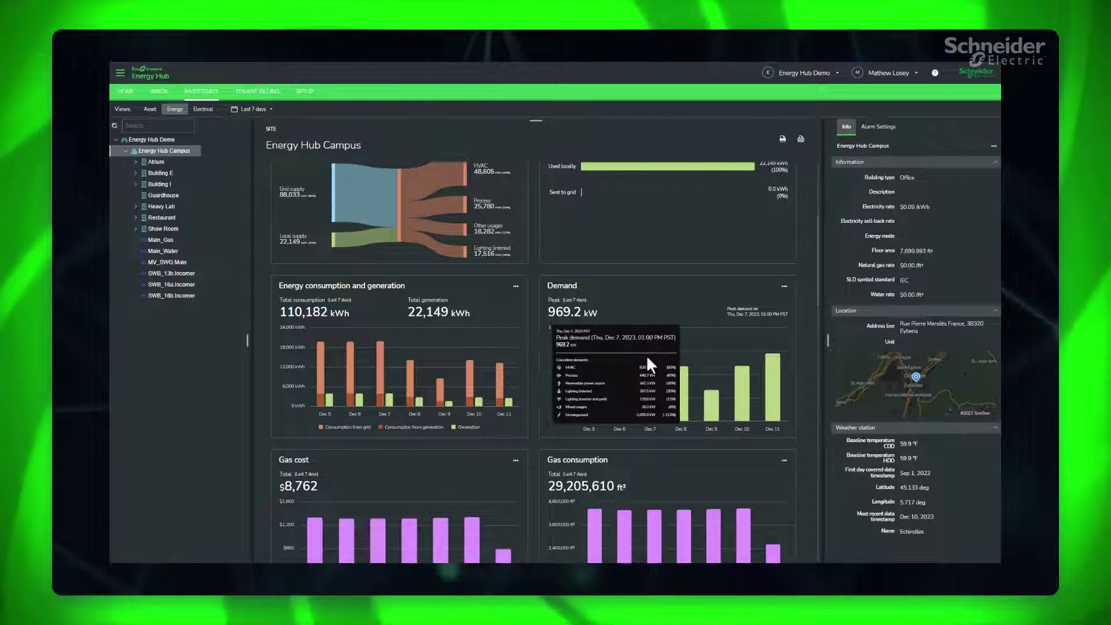
{"action": "mouse_move", "coordinate": [589, 381]}
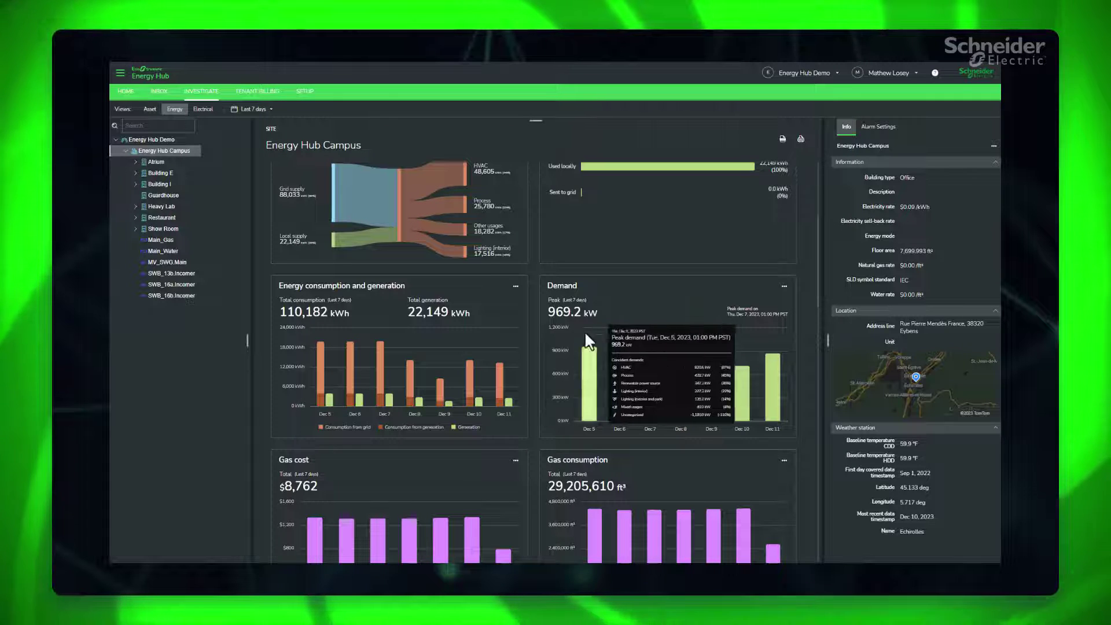
{"action": "scroll", "coordinate": [536, 315], "scroll_direction": "down", "scroll_amount": 2}
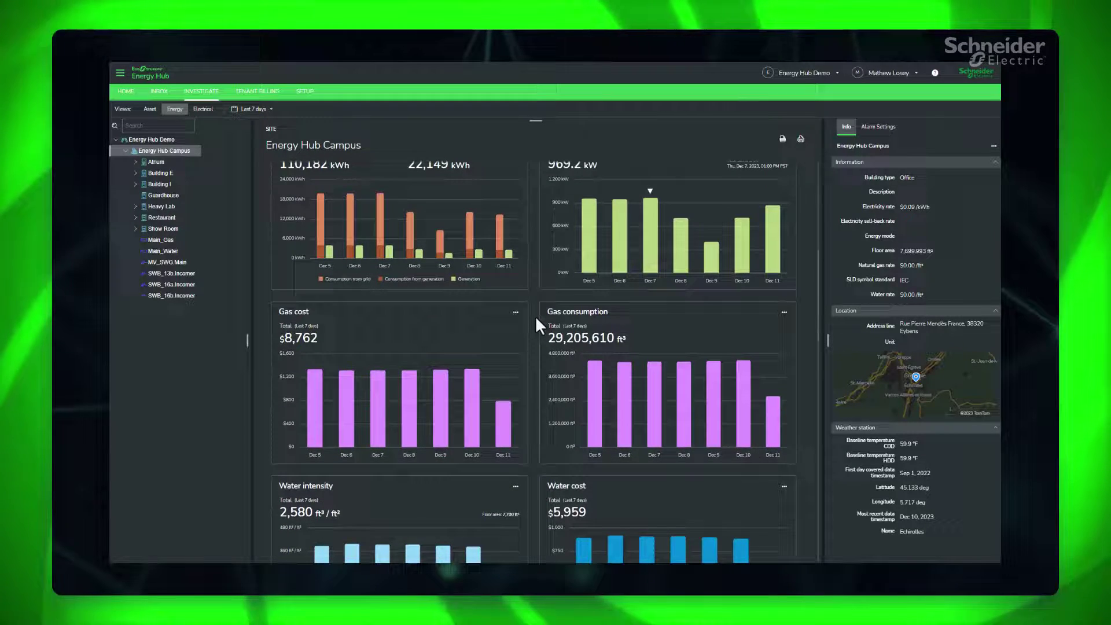
{"action": "scroll", "coordinate": [535, 326], "scroll_direction": "down", "scroll_amount": 1}
{"action": "scroll", "coordinate": [535, 325], "scroll_direction": "down", "scroll_amount": 1}
{"action": "scroll", "coordinate": [535, 325], "scroll_direction": "down", "scroll_amount": 1}
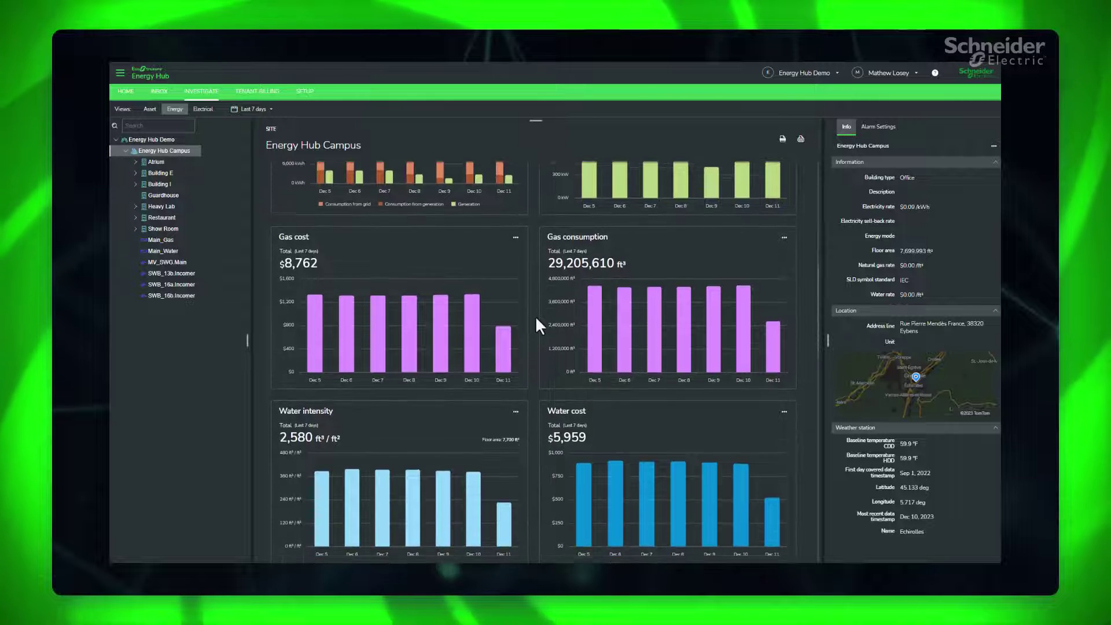
{"action": "scroll", "coordinate": [535, 325], "scroll_direction": "down", "scroll_amount": 1}
{"action": "scroll", "coordinate": [535, 325], "scroll_direction": "down", "scroll_amount": 1}
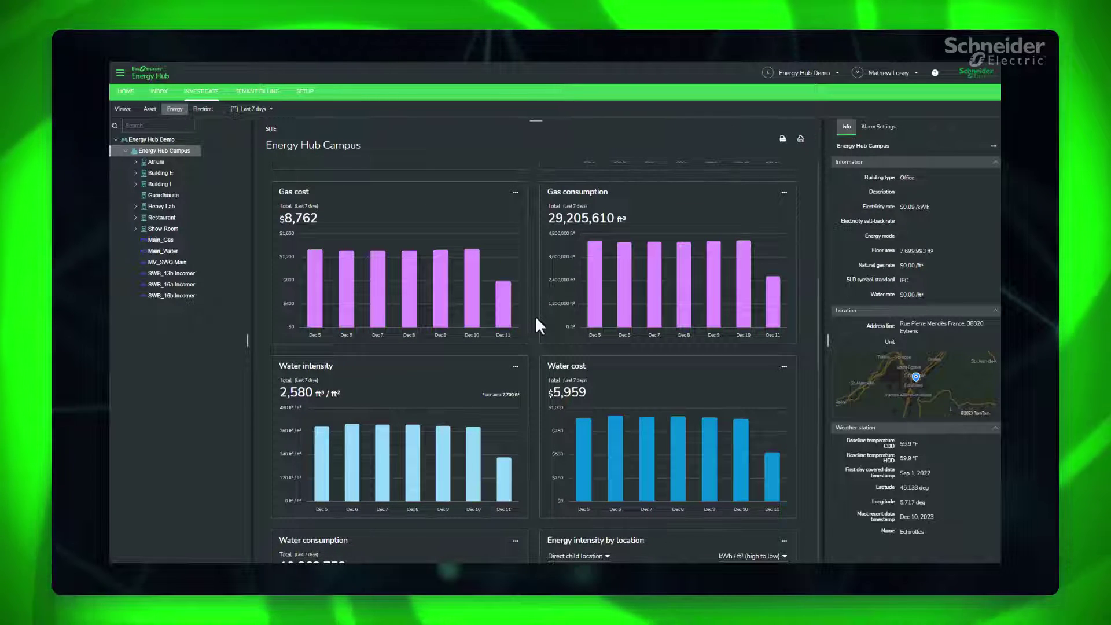
{"action": "mouse_move", "coordinate": [683, 283]}
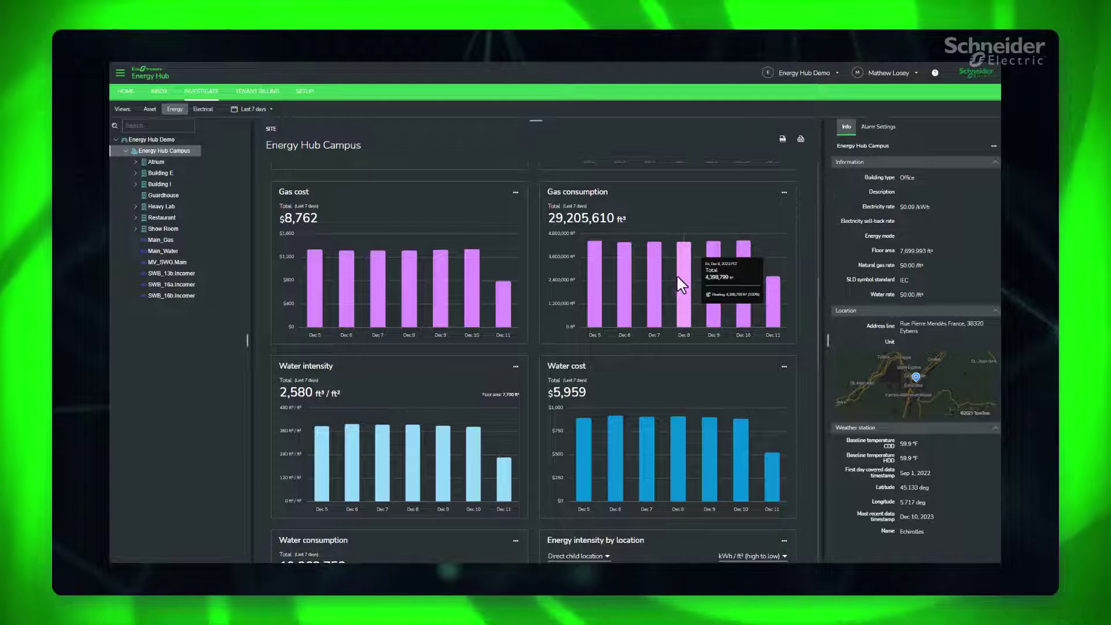
{"action": "scroll", "coordinate": [533, 230], "scroll_direction": "down", "scroll_amount": 1}
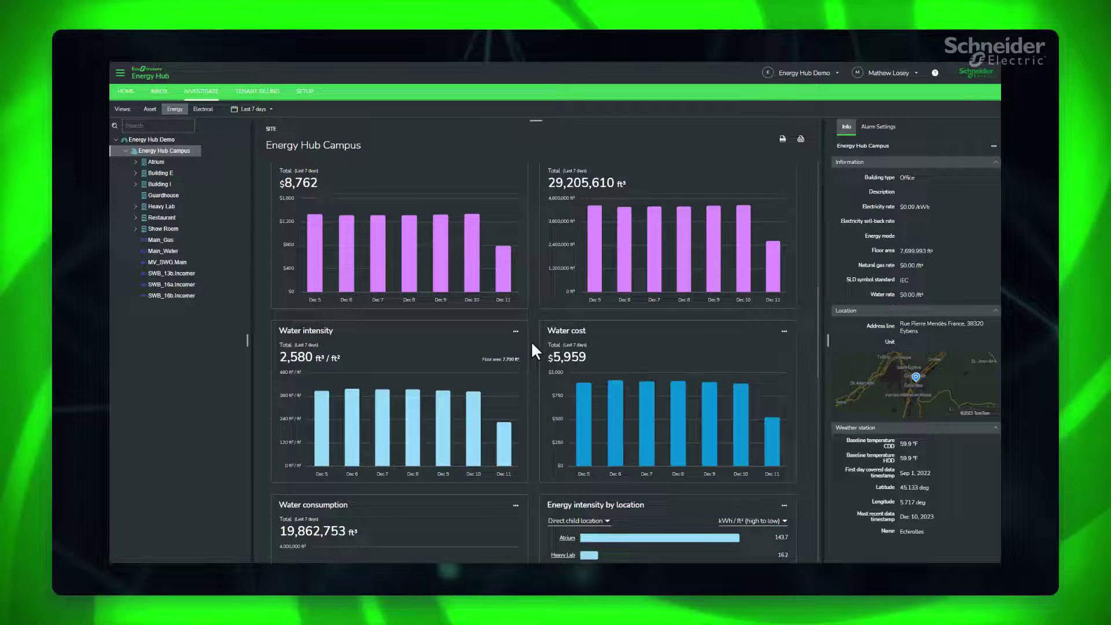
{"action": "scroll", "coordinate": [530, 341], "scroll_direction": "down", "scroll_amount": 1}
{"action": "scroll", "coordinate": [530, 340], "scroll_direction": "down", "scroll_amount": 1}
{"action": "scroll", "coordinate": [530, 340], "scroll_direction": "down", "scroll_amount": 1}
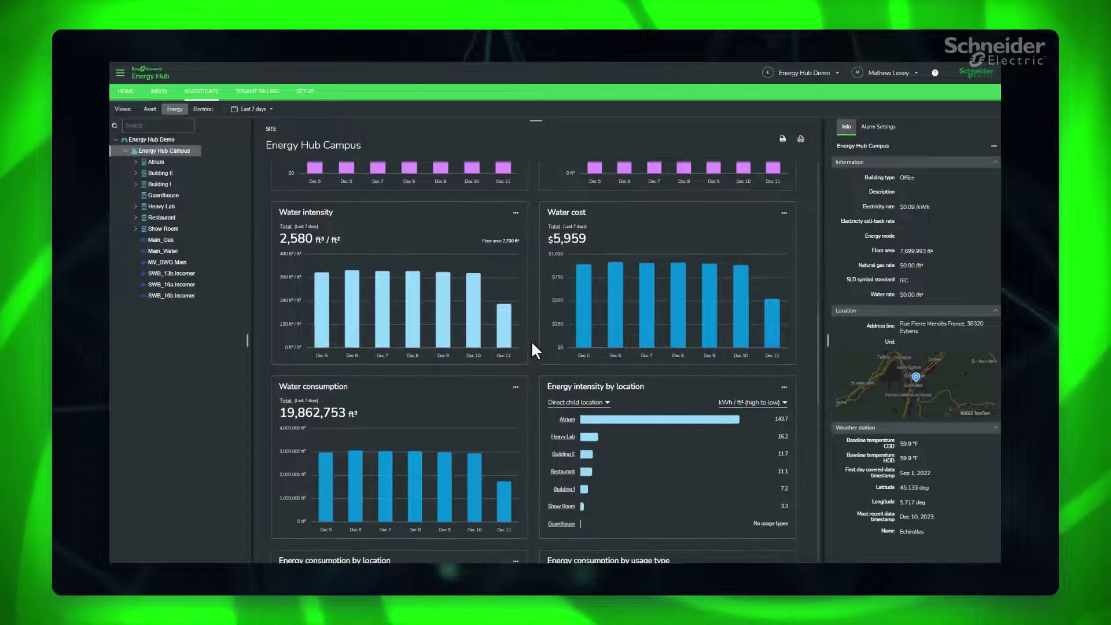
{"action": "scroll", "coordinate": [531, 340], "scroll_direction": "down", "scroll_amount": 1}
{"action": "scroll", "coordinate": [530, 340], "scroll_direction": "down", "scroll_amount": 1}
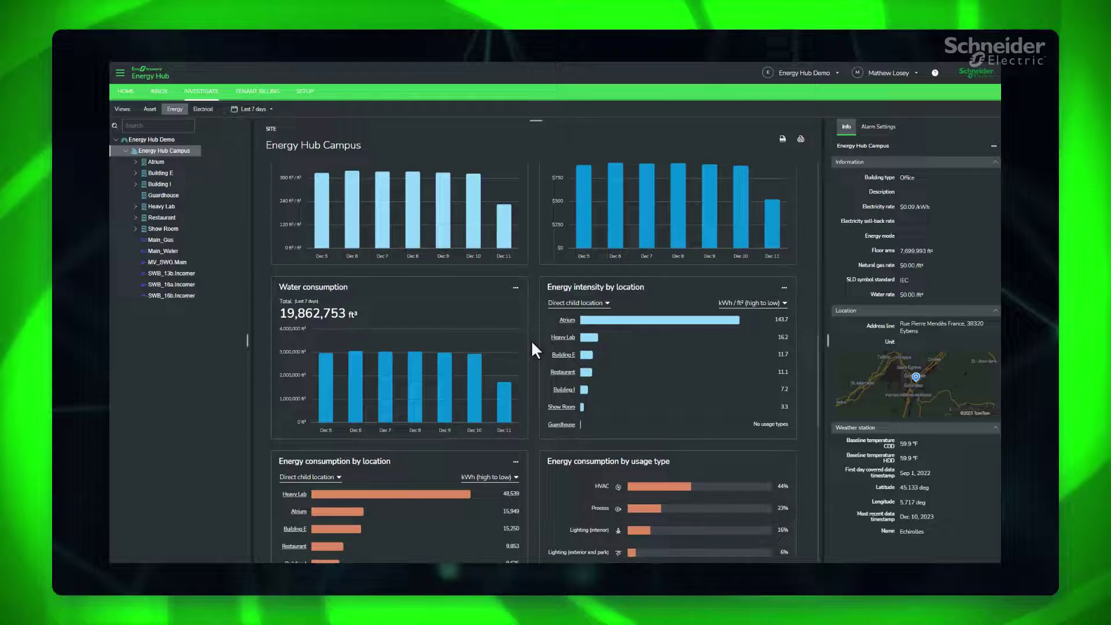
{"action": "scroll", "coordinate": [529, 339], "scroll_direction": "down", "scroll_amount": 1}
{"action": "scroll", "coordinate": [531, 339], "scroll_direction": "down", "scroll_amount": 1}
{"action": "scroll", "coordinate": [532, 339], "scroll_direction": "down", "scroll_amount": 1}
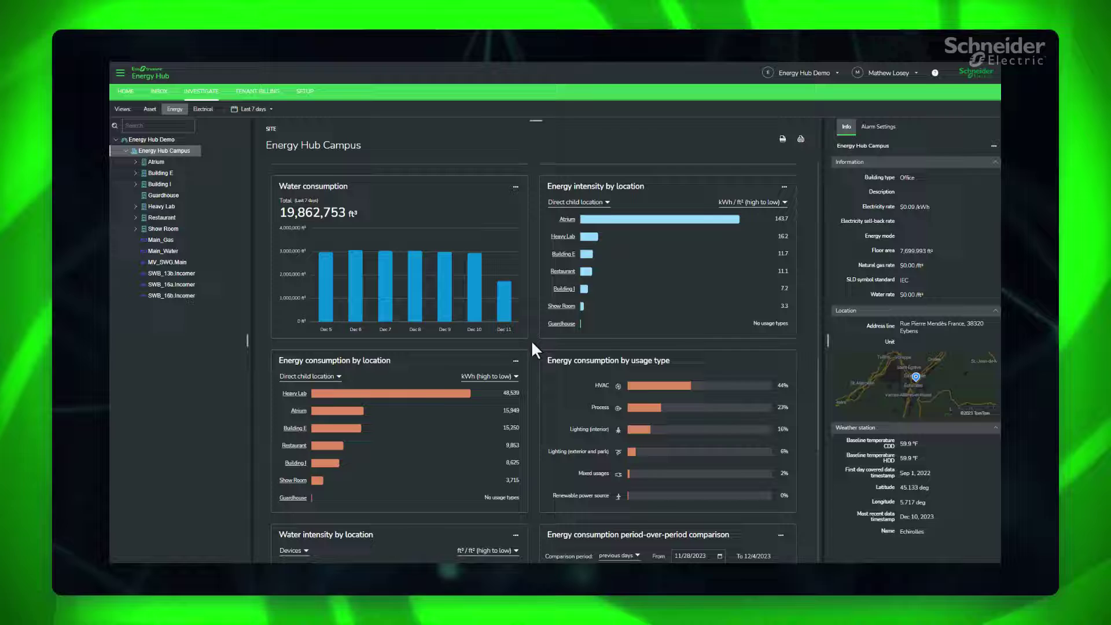
{"action": "scroll", "coordinate": [449, 363], "scroll_direction": "down", "scroll_amount": 1}
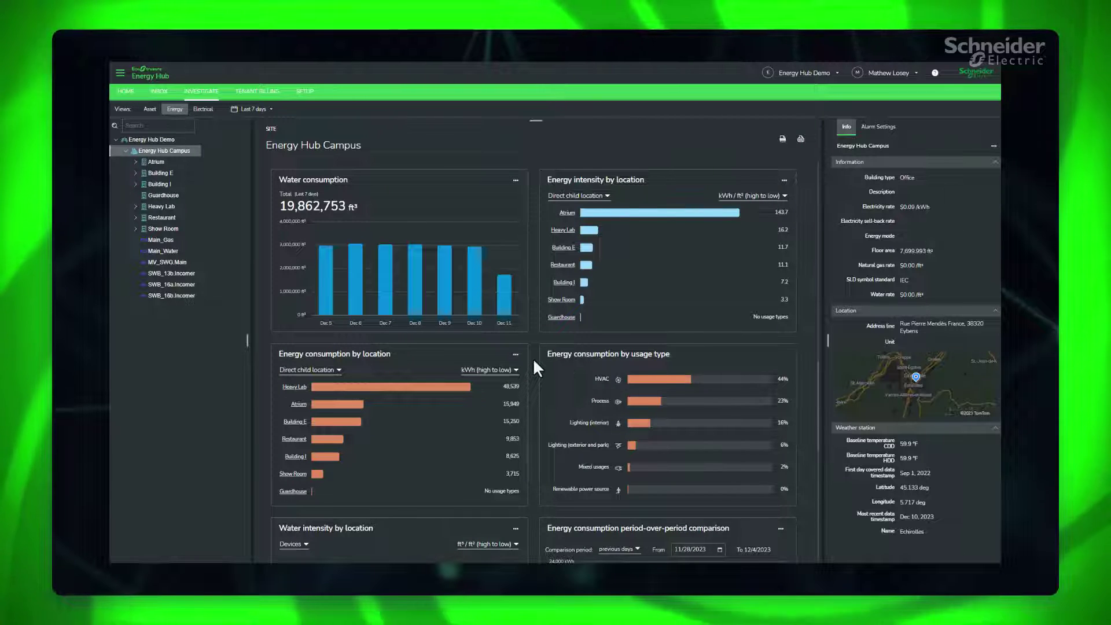
{"action": "scroll", "coordinate": [533, 366], "scroll_direction": "down", "scroll_amount": 1}
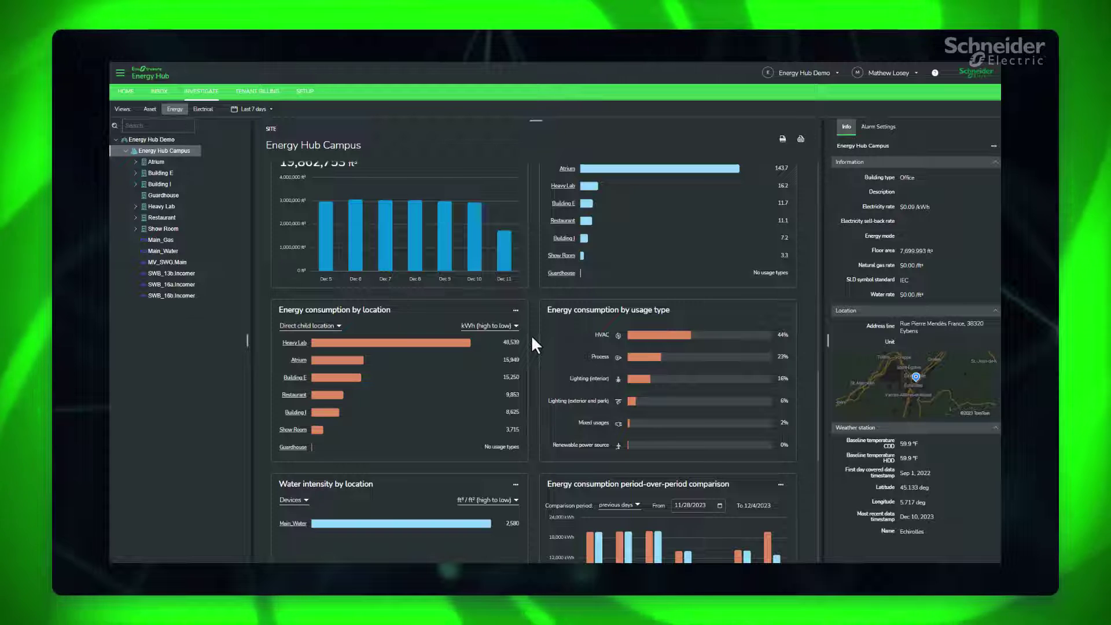
{"action": "scroll", "coordinate": [530, 334], "scroll_direction": "down", "scroll_amount": 1}
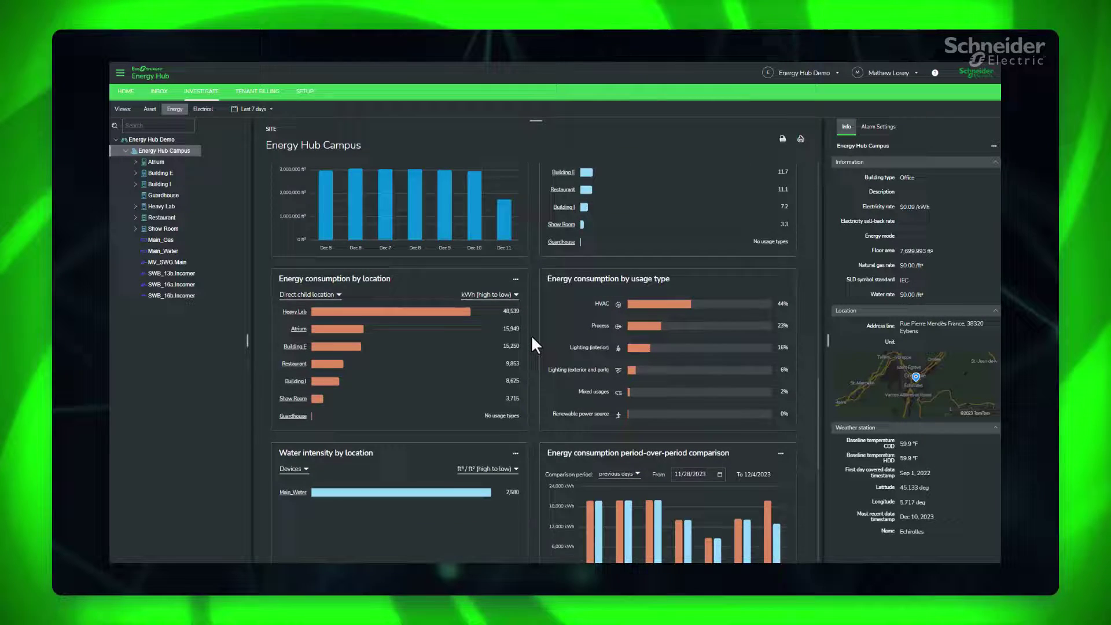
{"action": "scroll", "coordinate": [531, 335], "scroll_direction": "down", "scroll_amount": 2}
{"action": "scroll", "coordinate": [530, 335], "scroll_direction": "down", "scroll_amount": 2}
{"action": "scroll", "coordinate": [530, 334], "scroll_direction": "down", "scroll_amount": 2}
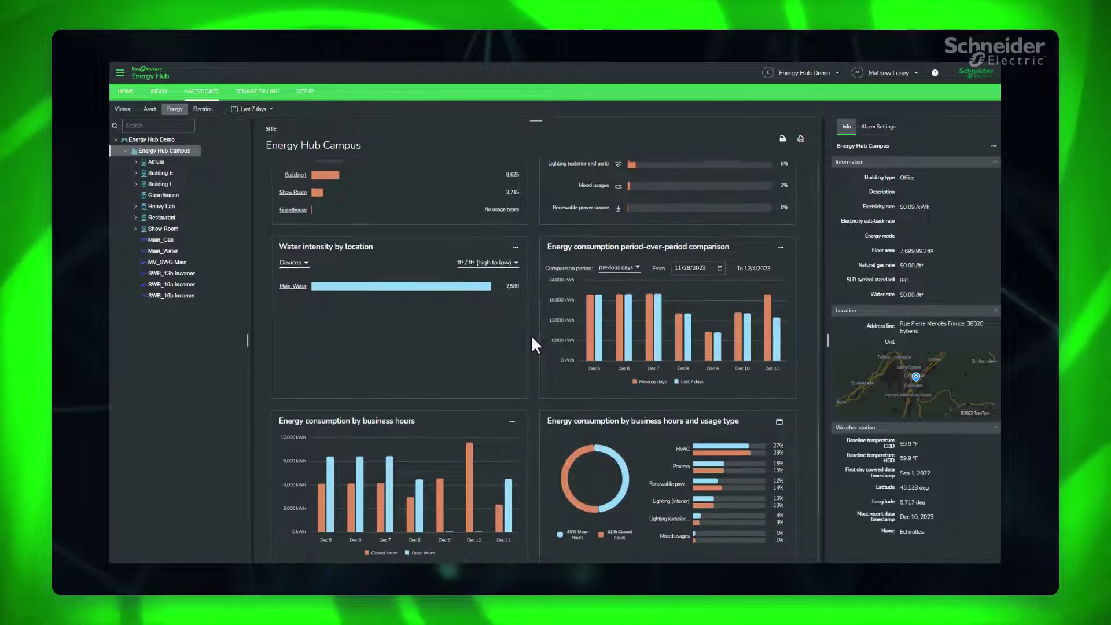
{"action": "scroll", "coordinate": [531, 334], "scroll_direction": "down", "scroll_amount": 1}
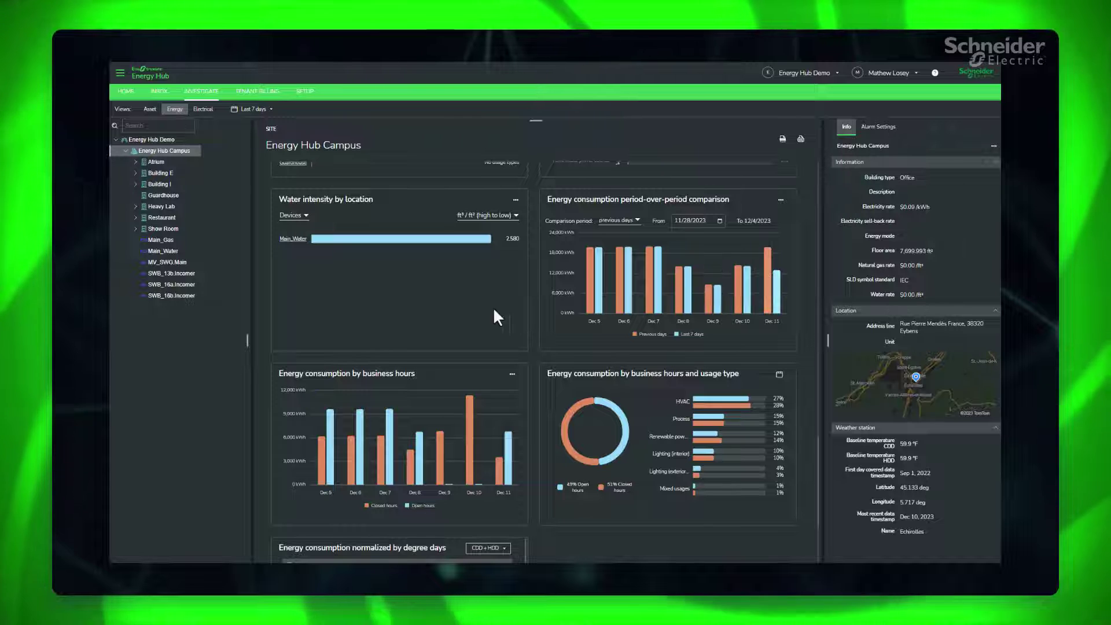
{"action": "scroll", "coordinate": [532, 305], "scroll_direction": "down", "scroll_amount": 1}
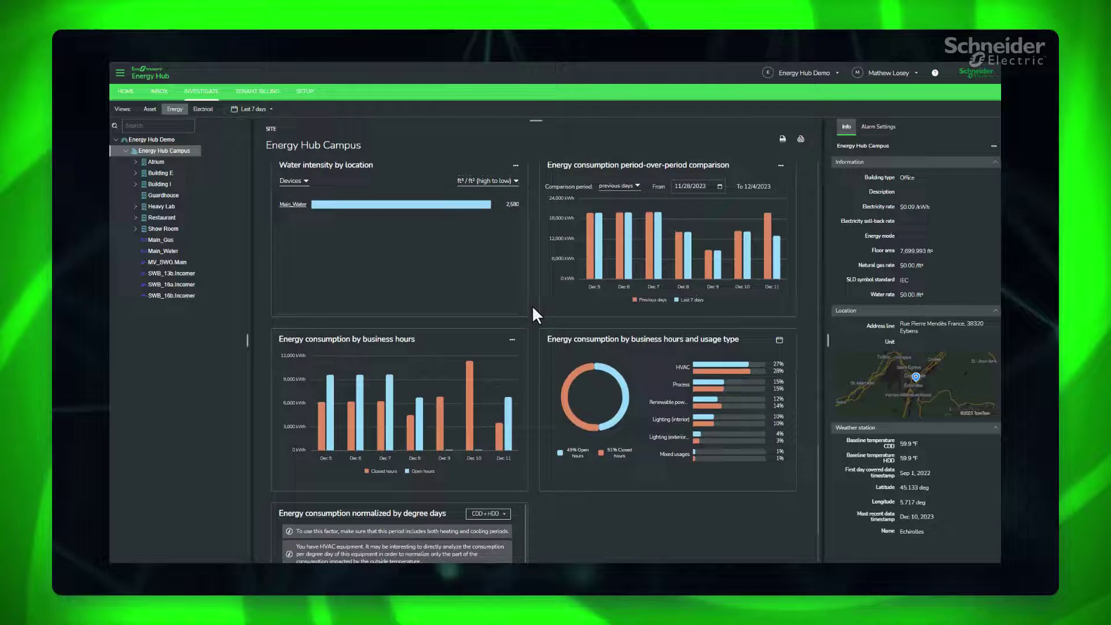
{"action": "scroll", "coordinate": [532, 305], "scroll_direction": "down", "scroll_amount": 3}
{"action": "scroll", "coordinate": [532, 304], "scroll_direction": "down", "scroll_amount": 1}
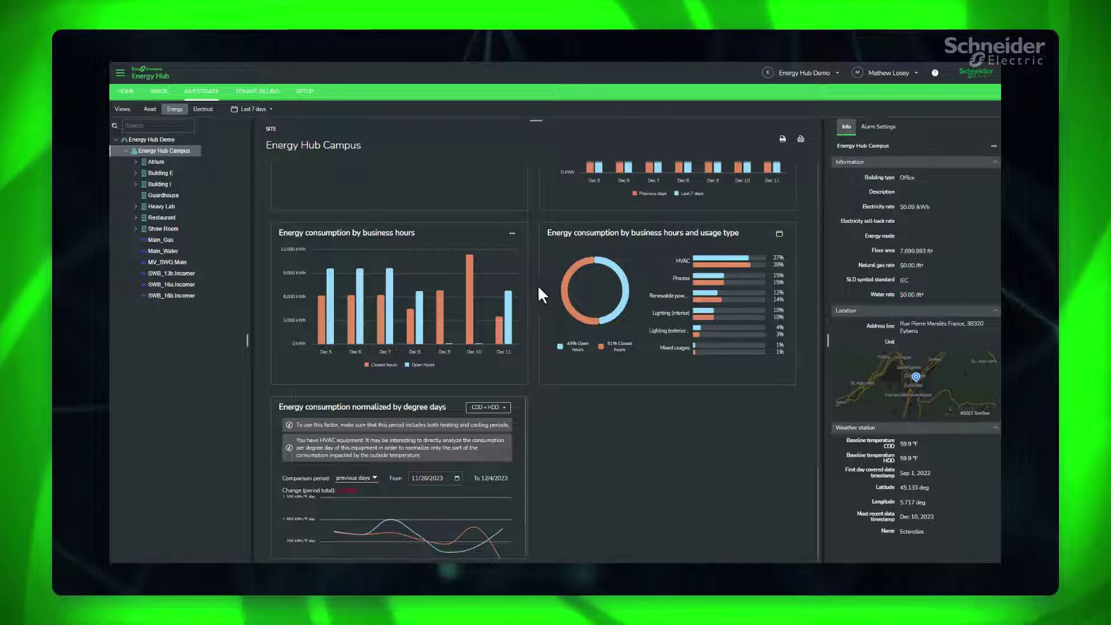
{"action": "scroll", "coordinate": [532, 285], "scroll_direction": "down", "scroll_amount": 1}
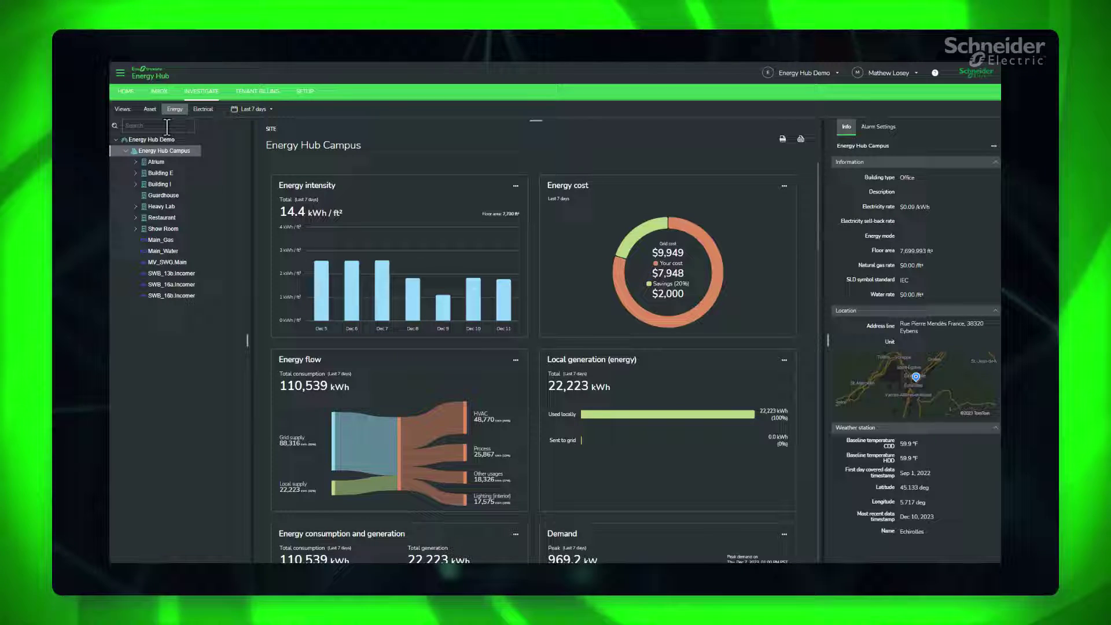
Step: Go to Tenant Billing, where Bill Run C&W totals $12,904.02, and start a new bill run
{"action": "left_click", "coordinate": [258, 92]}
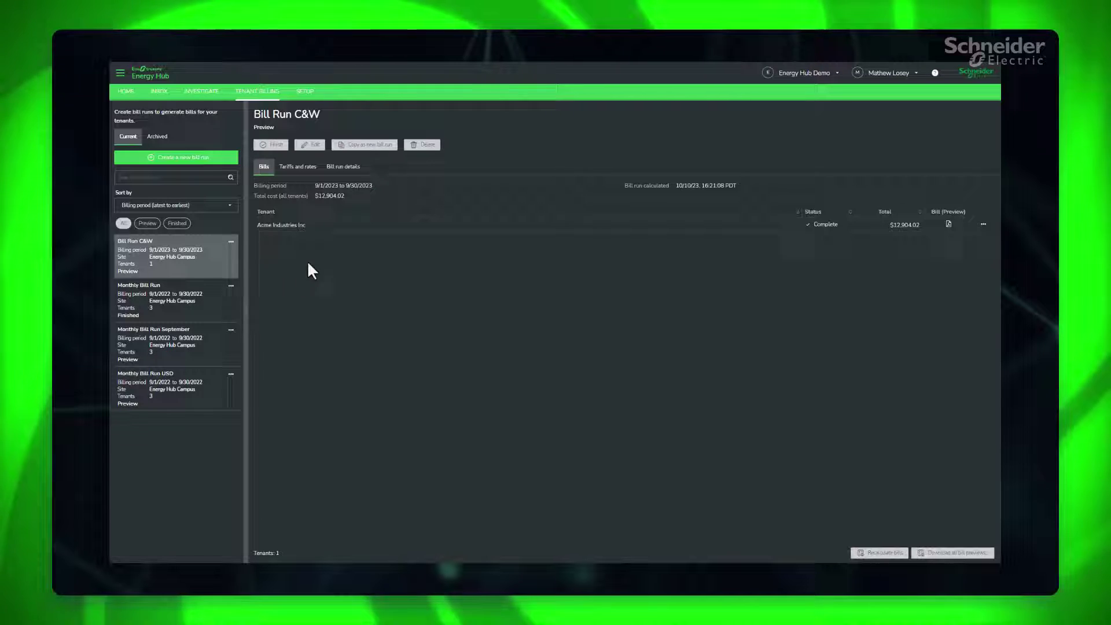
{"action": "left_click", "coordinate": [177, 161]}
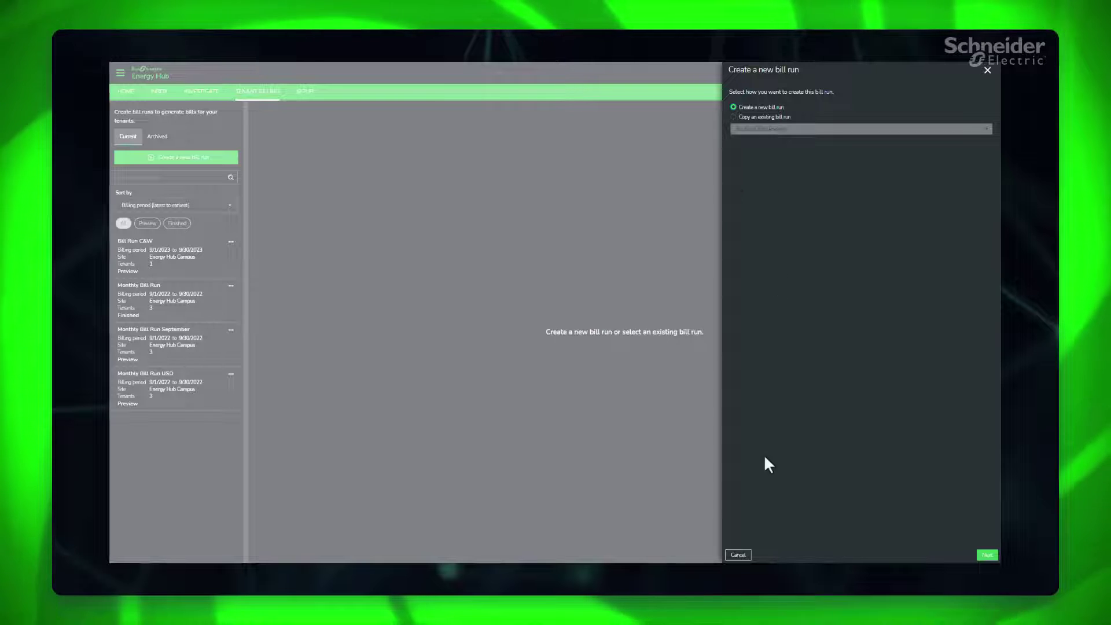
Step: Cancel the new bill run and view Acme Industries' $12,904.02 Bill Run C&W bill
{"action": "left_click", "coordinate": [738, 556]}
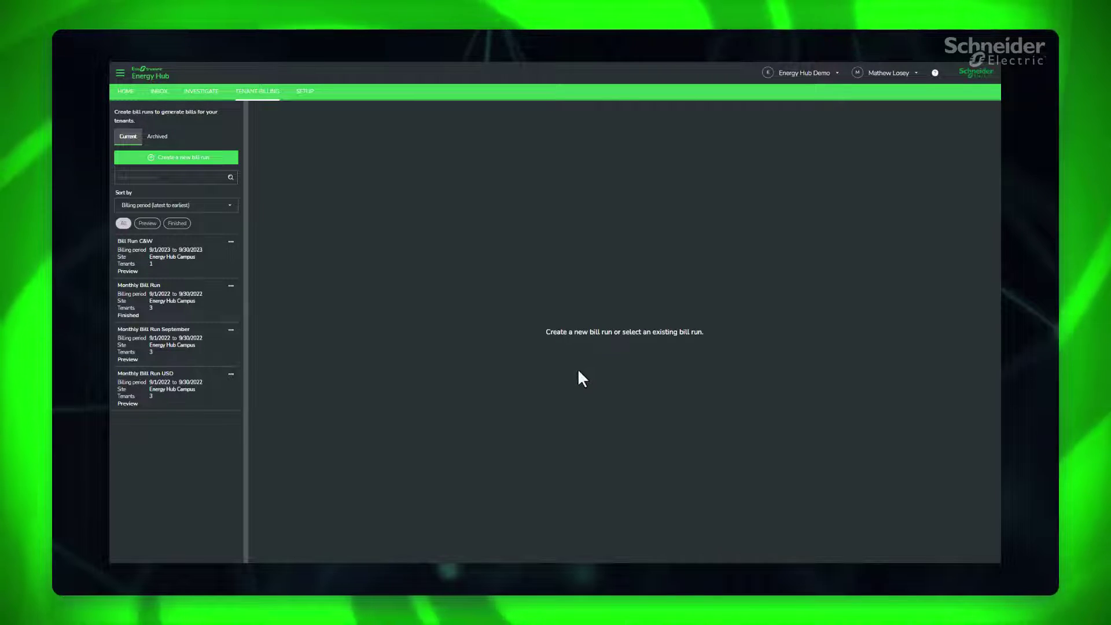
{"action": "left_click", "coordinate": [149, 249]}
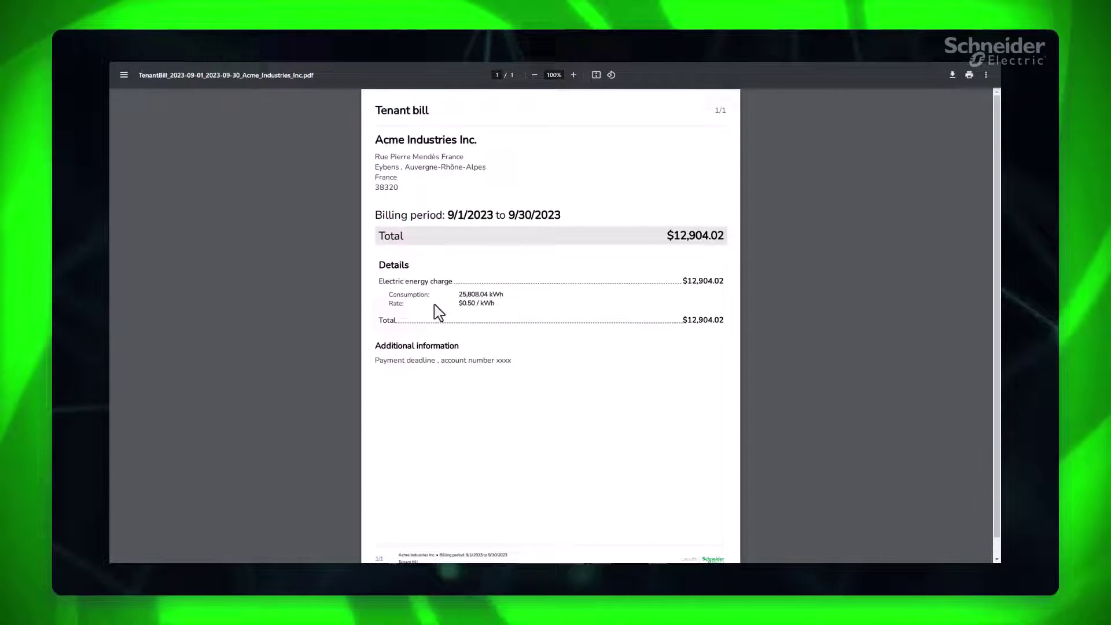
Step: Close the Acme Industries Inc. tenant bill preview tab
{"action": "key", "text": "ctrl+w"}
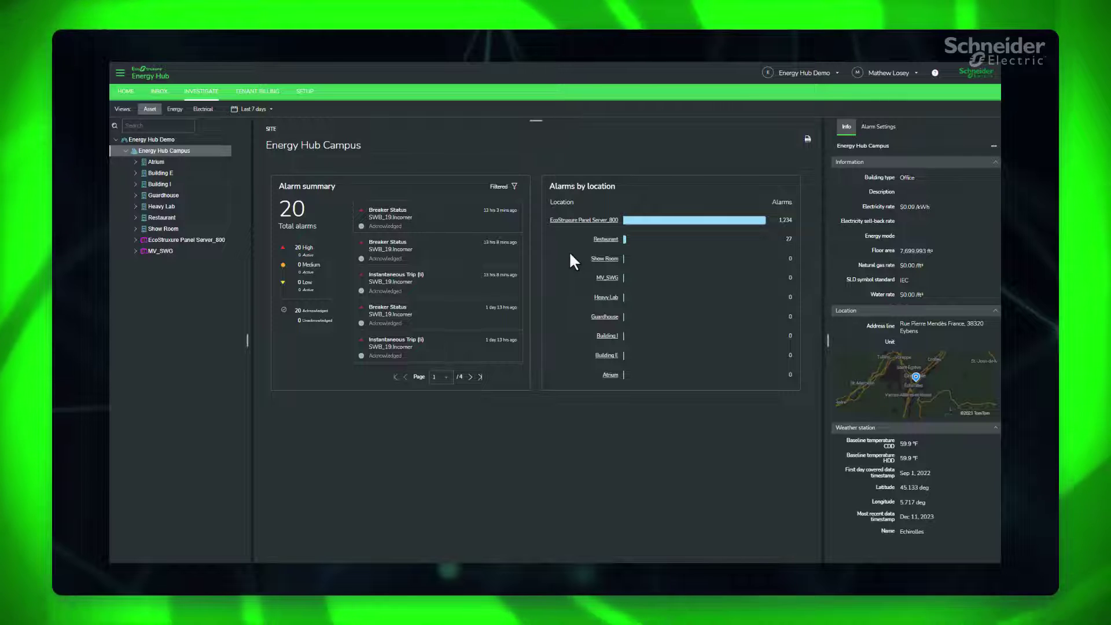
Step: Show the Restaurant building's alarm summary (27 alarms on SWB_19) from Alarms by location
{"action": "left_click", "coordinate": [605, 240]}
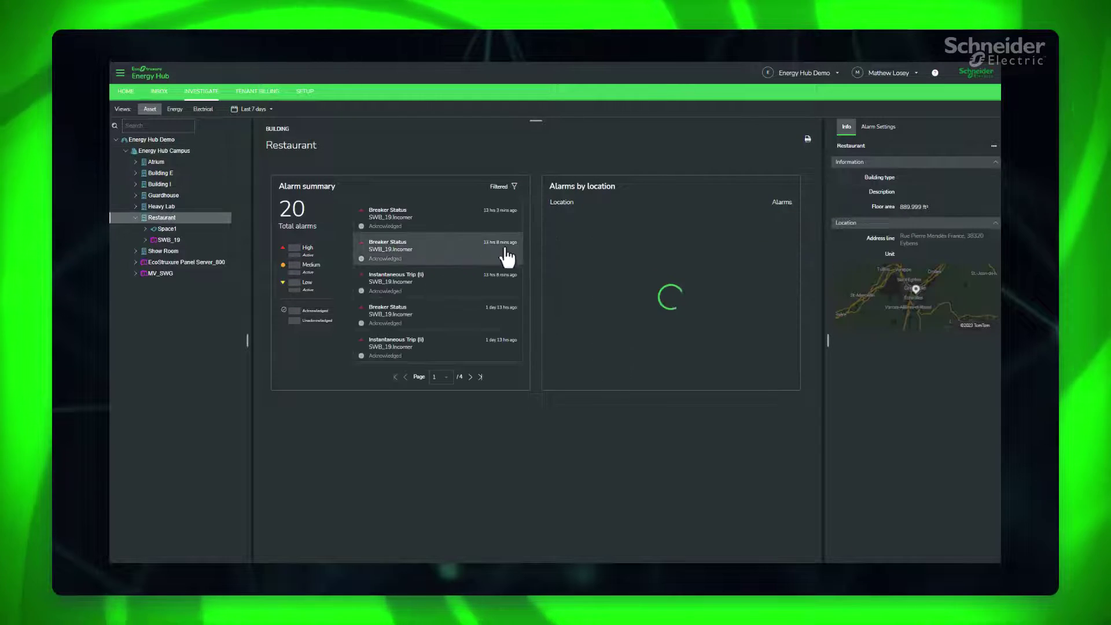
Step: Review the first Breaker Status alarm's details, then go to the SWB_19.Incomer trip unit page
{"action": "left_click", "coordinate": [431, 221]}
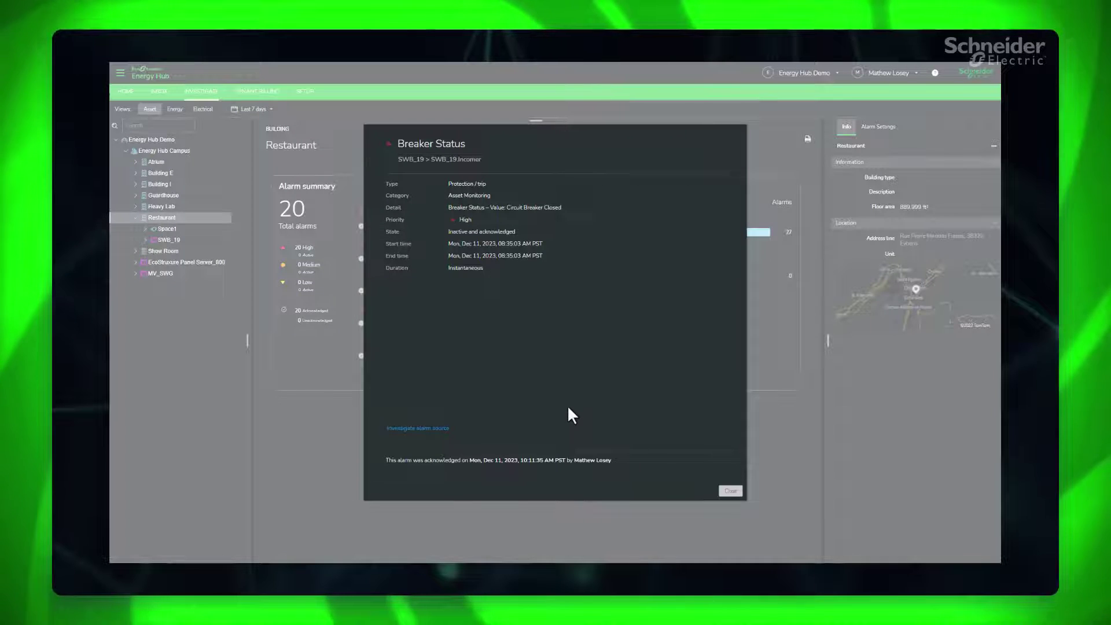
{"action": "left_click", "coordinate": [427, 439]}
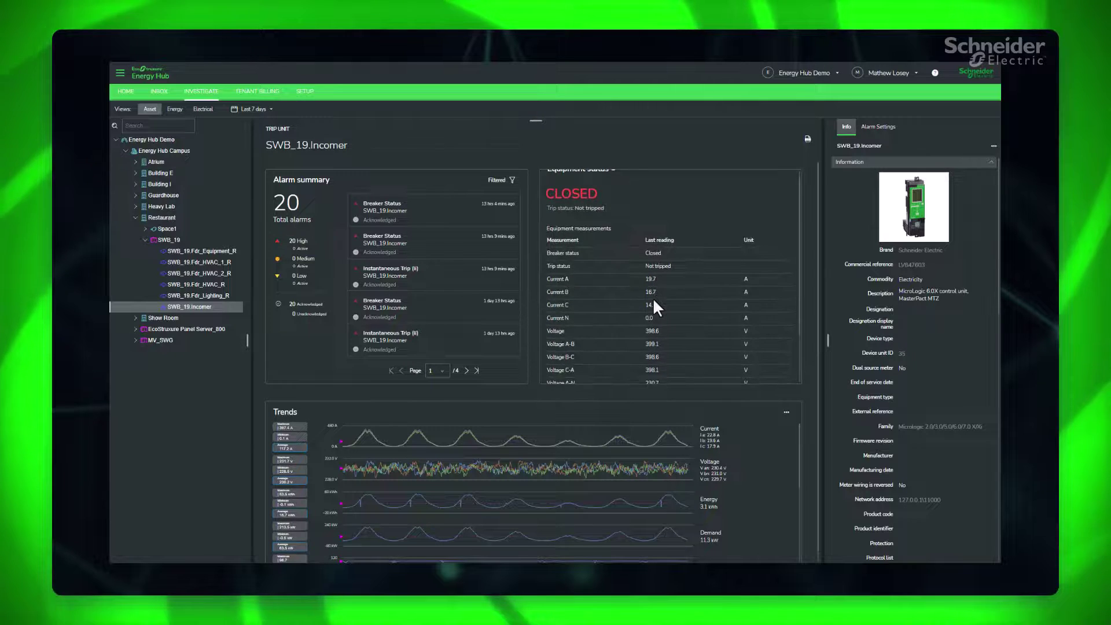
{"action": "scroll", "coordinate": [653, 297], "scroll_direction": "down", "scroll_amount": 2}
{"action": "scroll", "coordinate": [652, 298], "scroll_direction": "down", "scroll_amount": 2}
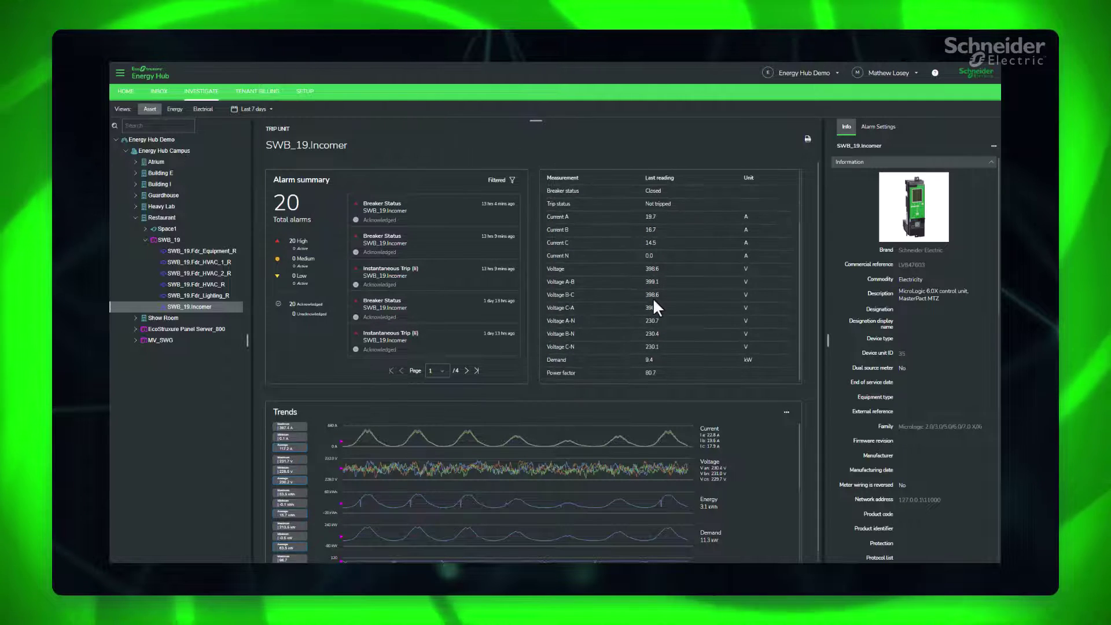
{"action": "scroll", "coordinate": [808, 264], "scroll_direction": "down", "scroll_amount": 1}
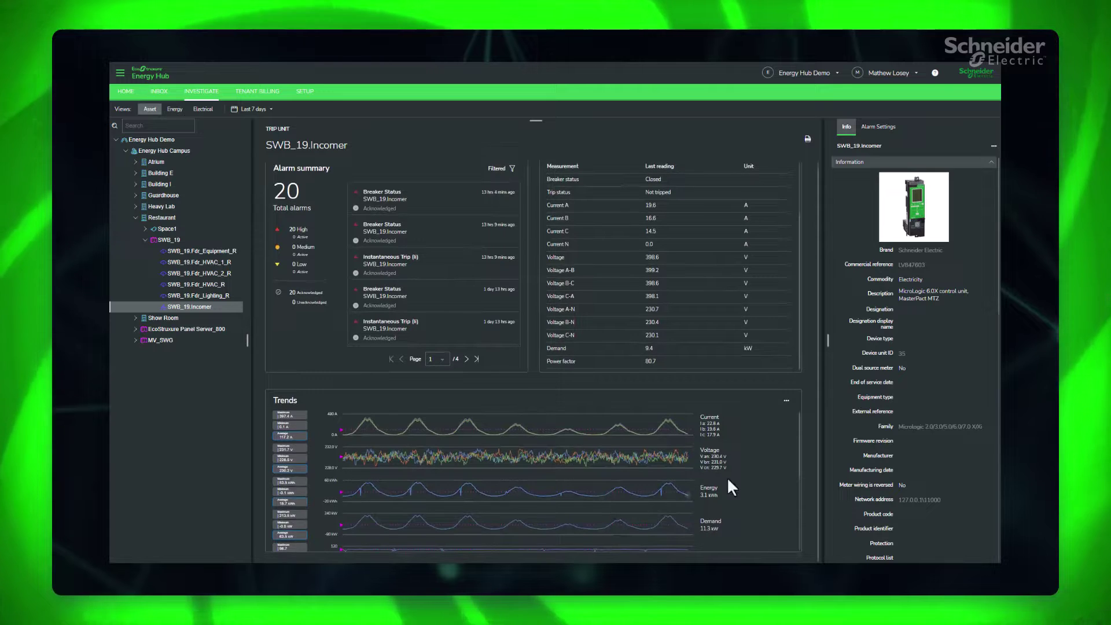
{"action": "scroll", "coordinate": [728, 477], "scroll_direction": "down", "scroll_amount": 2}
{"action": "scroll", "coordinate": [730, 476], "scroll_direction": "down", "scroll_amount": 2}
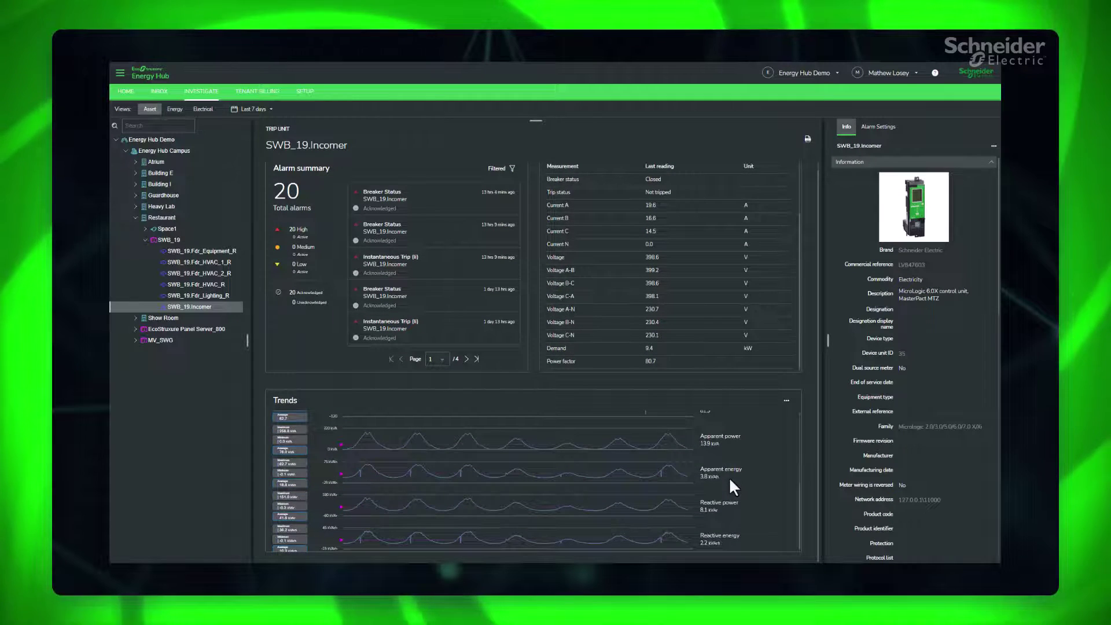
{"action": "scroll", "coordinate": [729, 477], "scroll_direction": "down", "scroll_amount": 1}
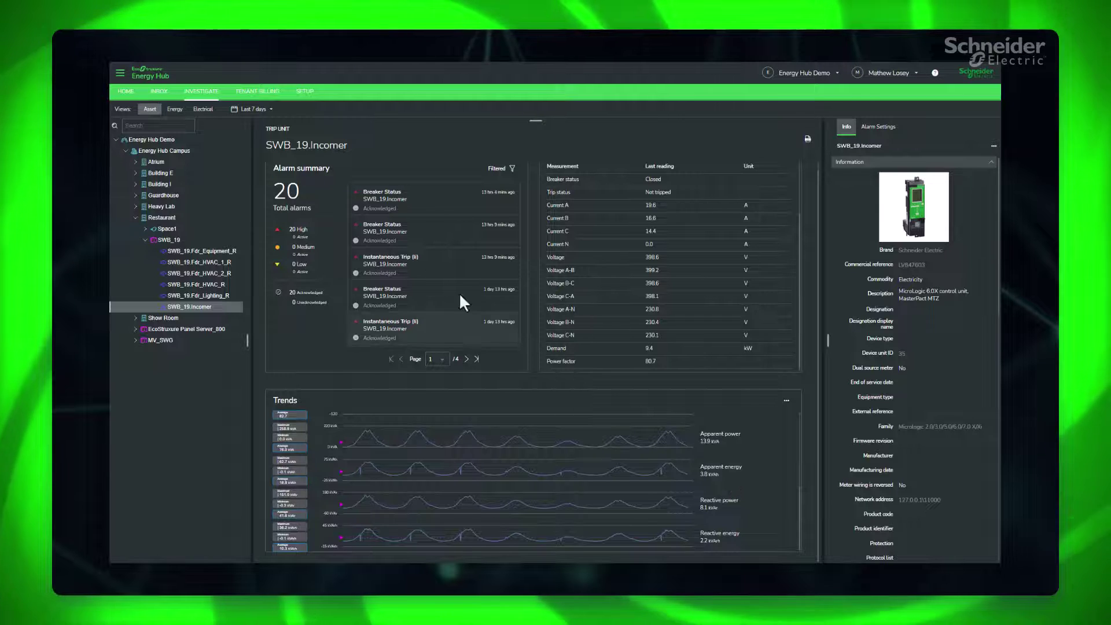
Step: Return to the Energy Hub Campus site alarm summary
{"action": "left_click", "coordinate": [158, 92]}
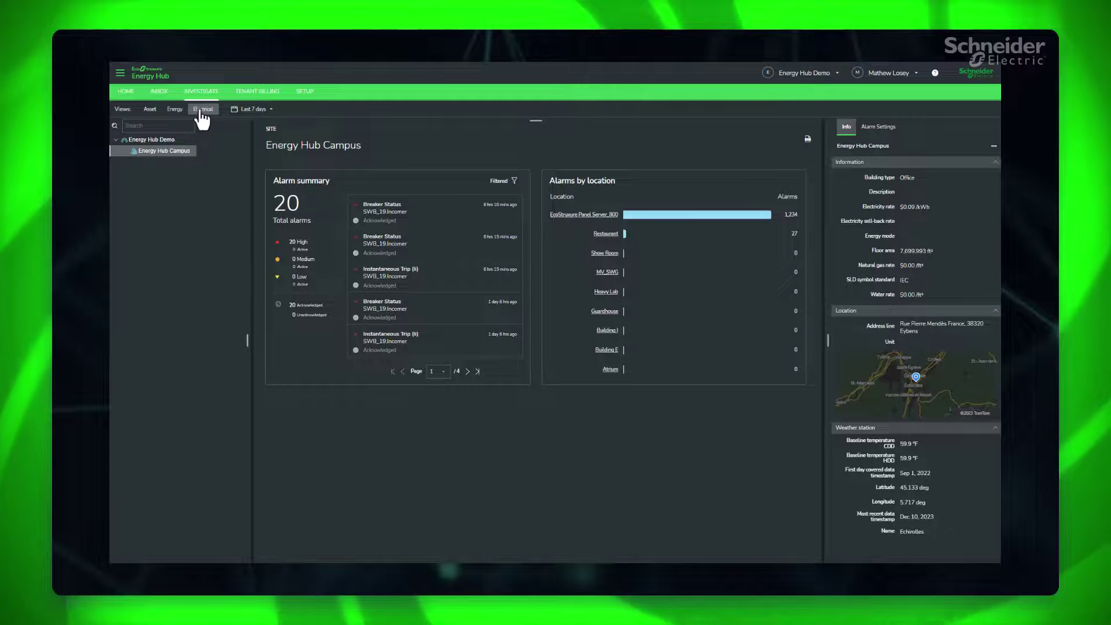
Step: Show the campus electrical single-line diagram and center its main bus in view
{"action": "left_click", "coordinate": [535, 121]}
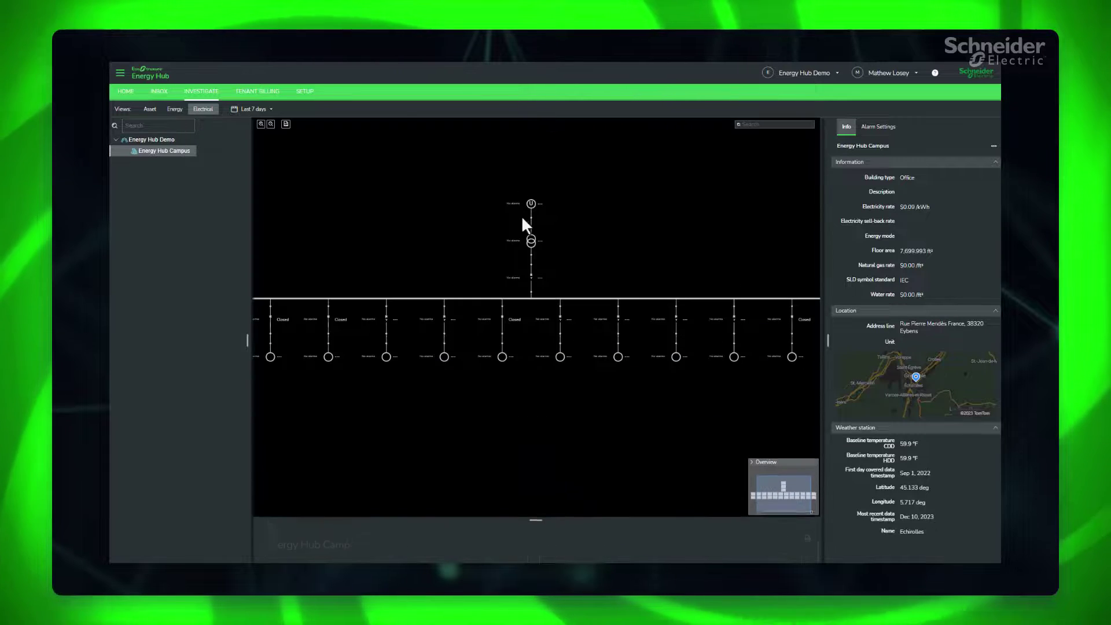
{"action": "left_click_drag", "start_coordinate": [573, 265], "coordinate": [613, 269]}
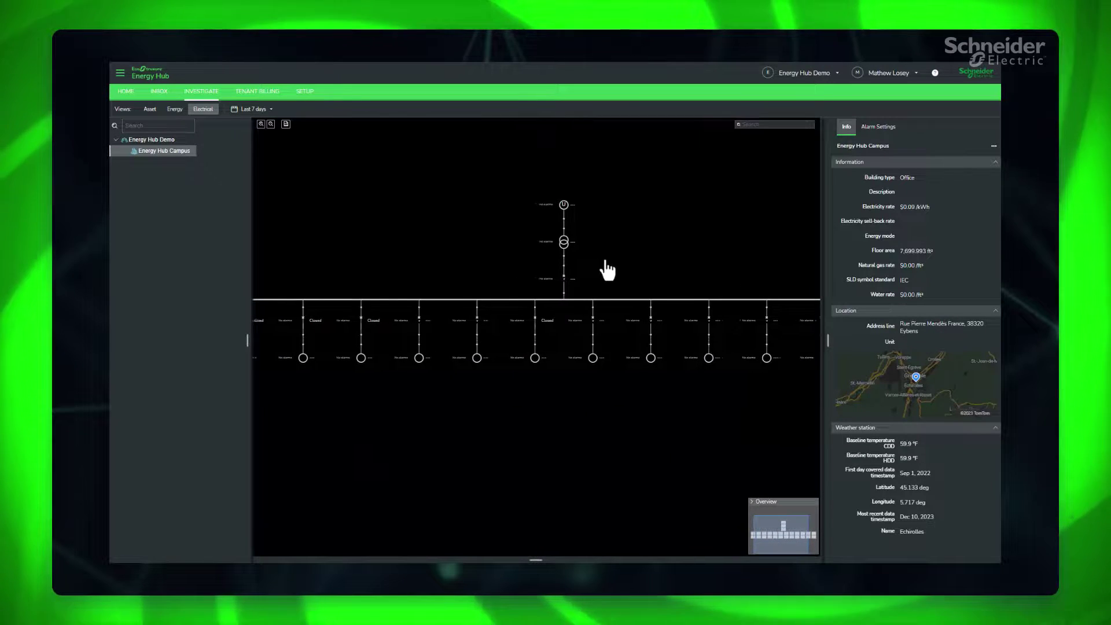
{"action": "left_click_drag", "start_coordinate": [460, 274], "coordinate": [470, 286]}
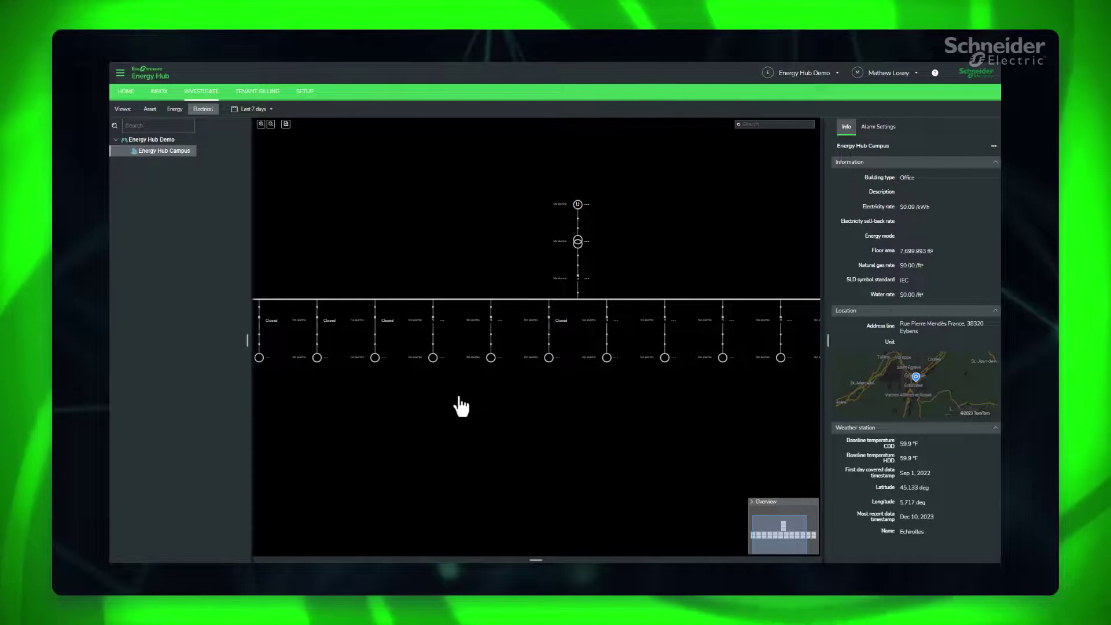
{"action": "mouse_move", "coordinate": [457, 393]}
{"action": "left_mouse_down"}
{"action": "mouse_move", "coordinate": [511, 398]}
{"action": "mouse_move", "coordinate": [389, 399]}
{"action": "left_mouse_up"}
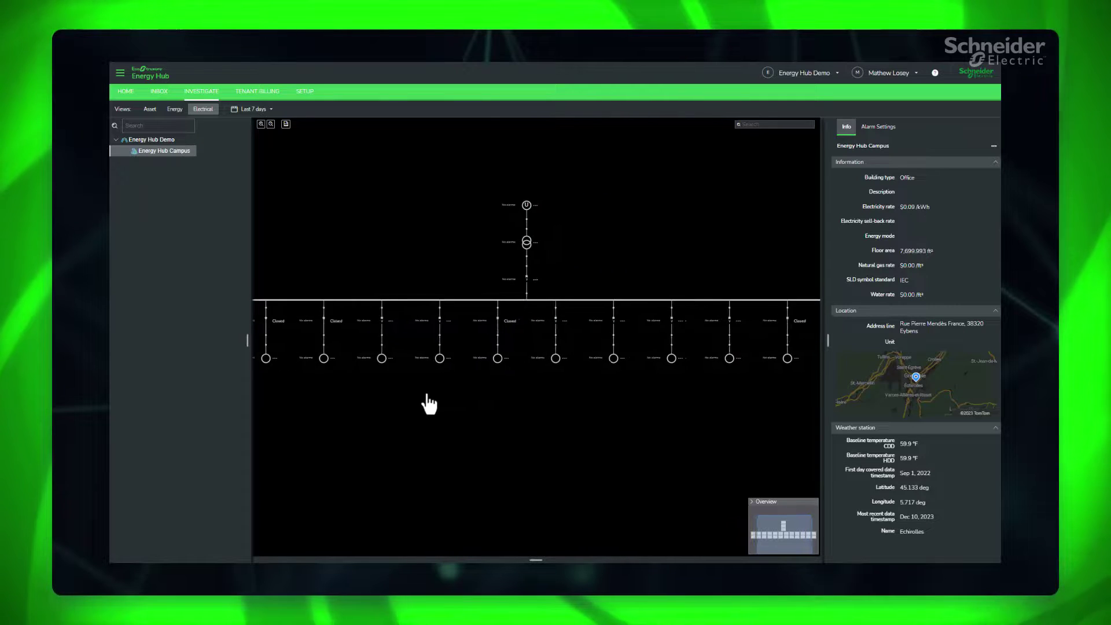
{"action": "left_click_drag", "start_coordinate": [547, 404], "coordinate": [661, 395]}
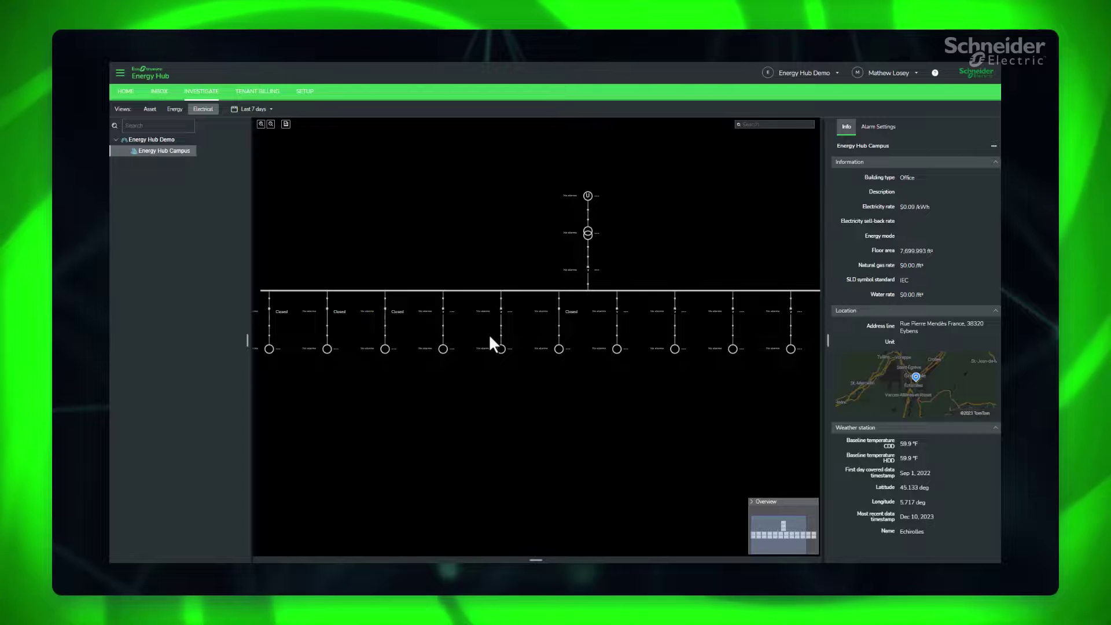
{"action": "scroll", "coordinate": [493, 334], "scroll_direction": "up", "scroll_amount": 3}
{"action": "scroll", "coordinate": [494, 334], "scroll_direction": "up", "scroll_amount": 2}
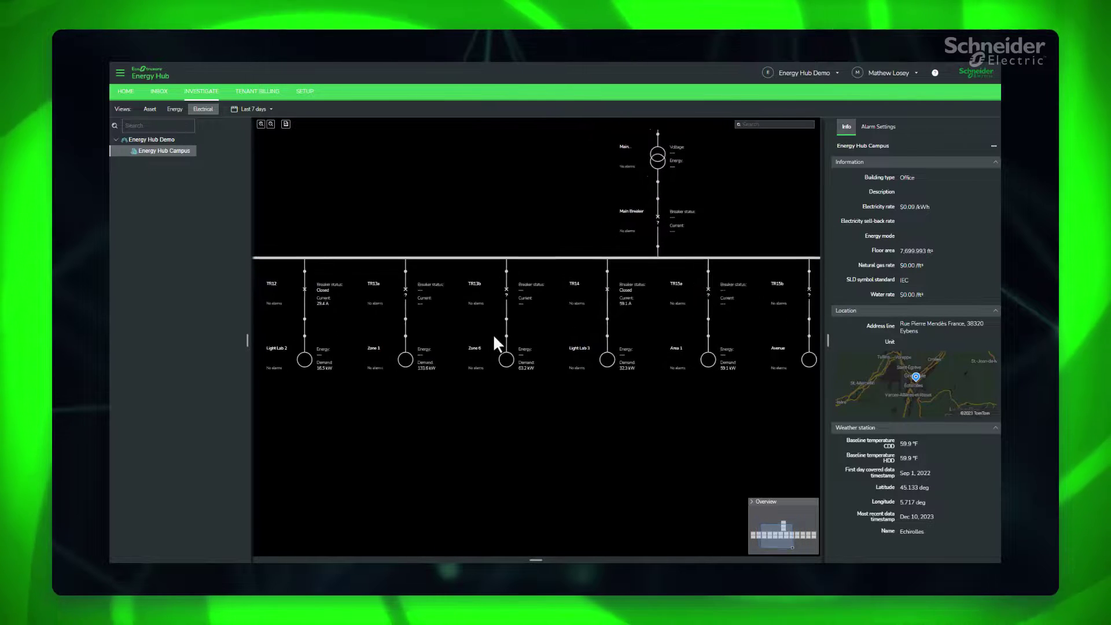
{"action": "scroll", "coordinate": [494, 334], "scroll_direction": "up", "scroll_amount": 2}
{"action": "scroll", "coordinate": [494, 334], "scroll_direction": "up", "scroll_amount": 2}
{"action": "scroll", "coordinate": [493, 334], "scroll_direction": "up", "scroll_amount": 2}
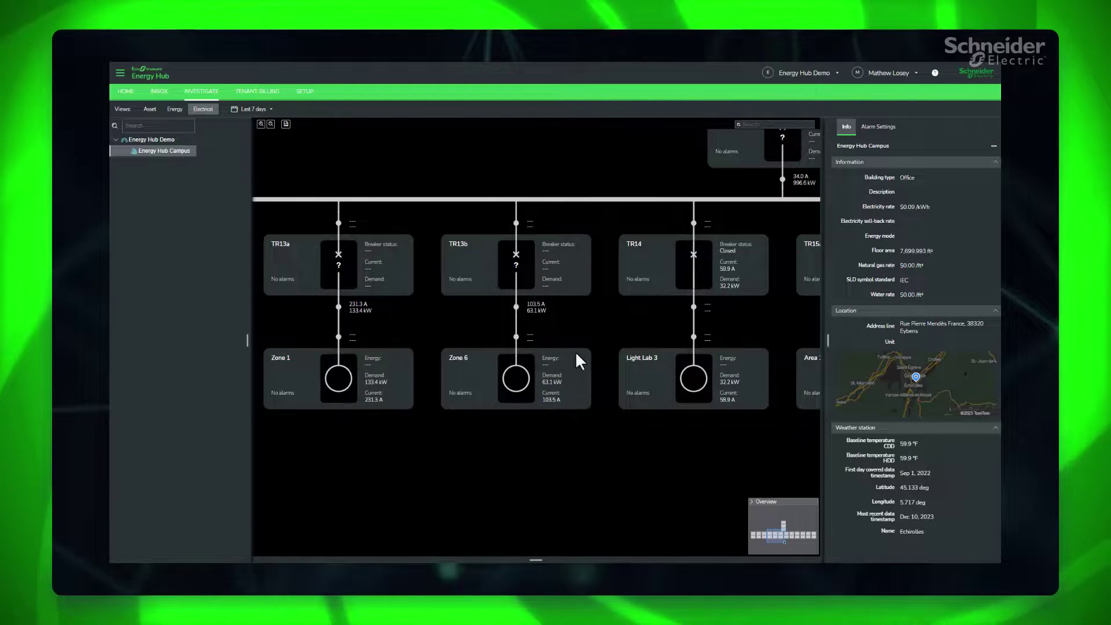
Step: Pan the zoomed diagram across the TR14, TR15a, Zone 6 and Light Lab 3 nodes
{"action": "mouse_move", "coordinate": [575, 351]}
{"action": "left_mouse_down"}
{"action": "mouse_move", "coordinate": [580, 360]}
{"action": "mouse_move", "coordinate": [458, 375]}
{"action": "left_mouse_up"}
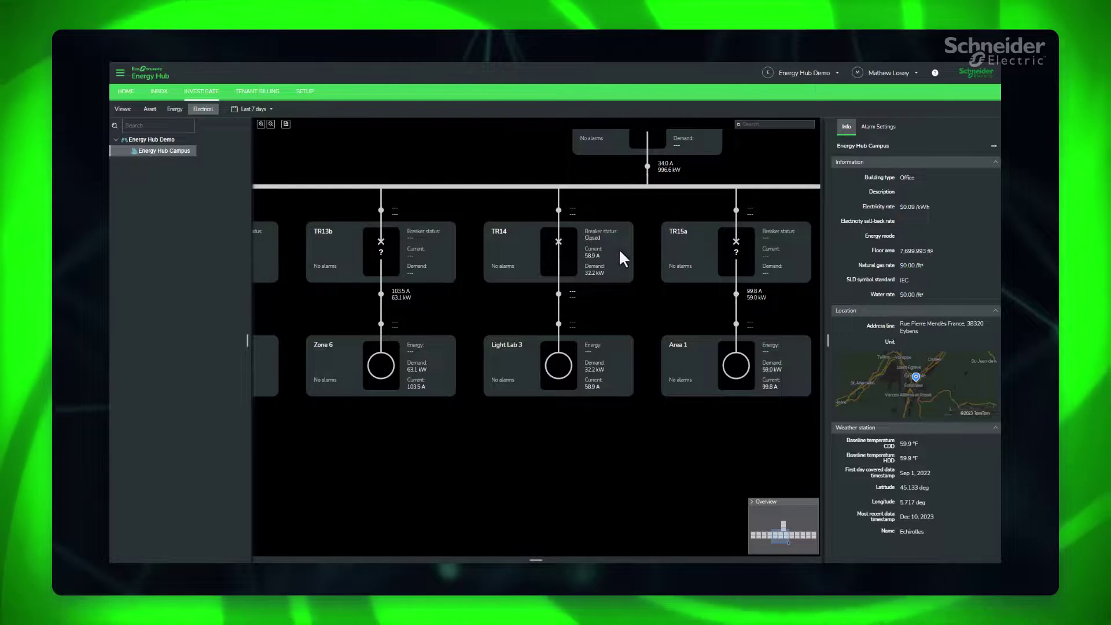
{"action": "left_click_drag", "start_coordinate": [470, 330], "coordinate": [512, 309]}
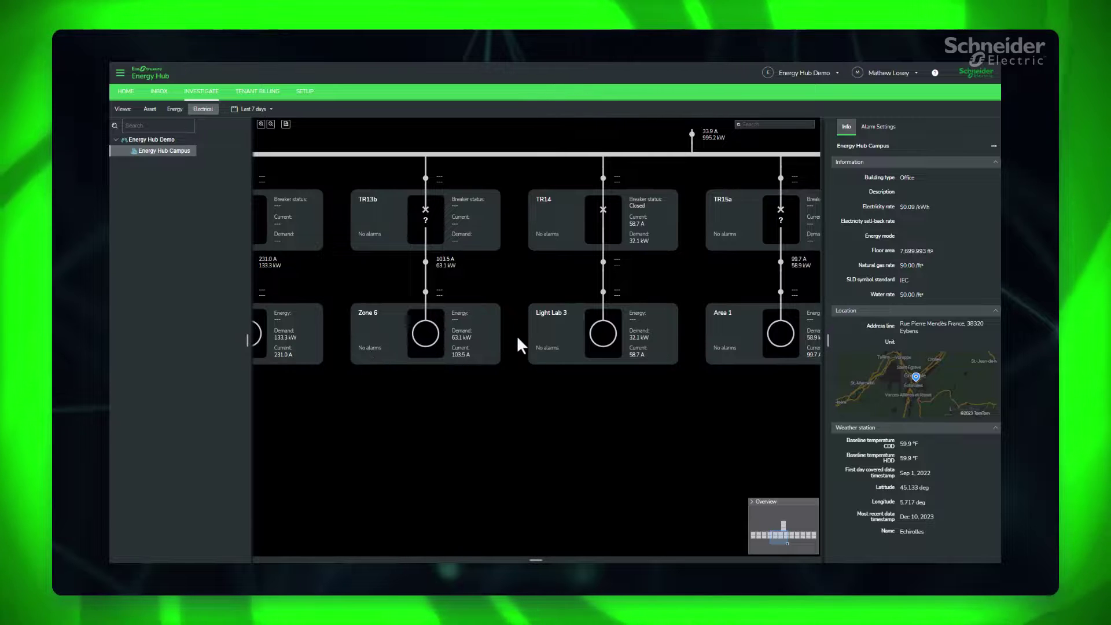
{"action": "left_click_drag", "start_coordinate": [524, 353], "coordinate": [458, 378]}
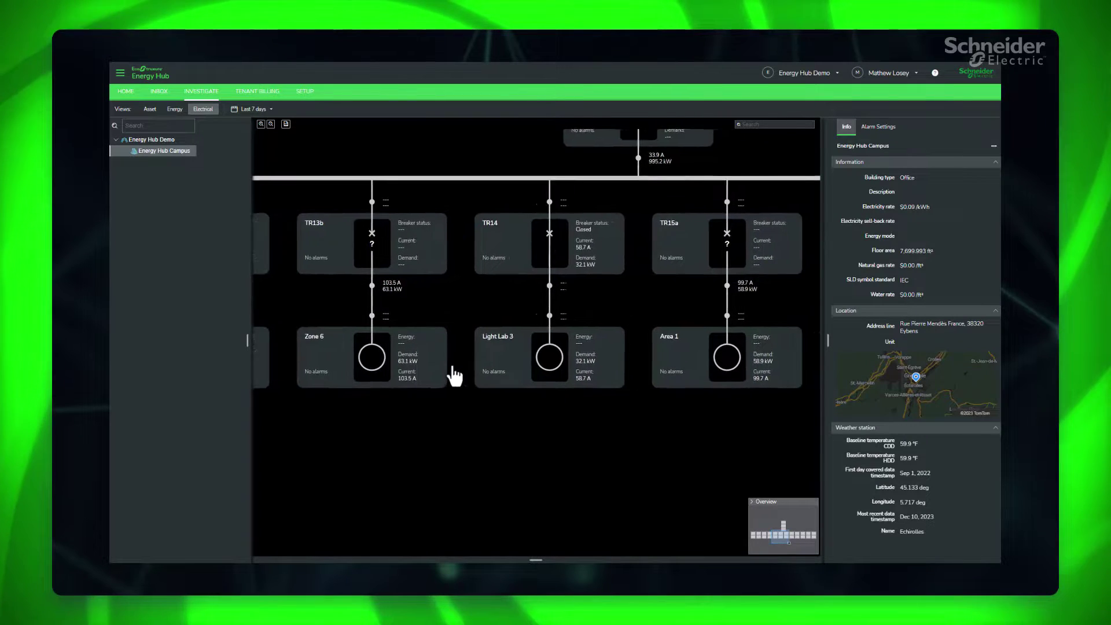
{"action": "scroll", "coordinate": [627, 307], "scroll_direction": "down", "scroll_amount": 1}
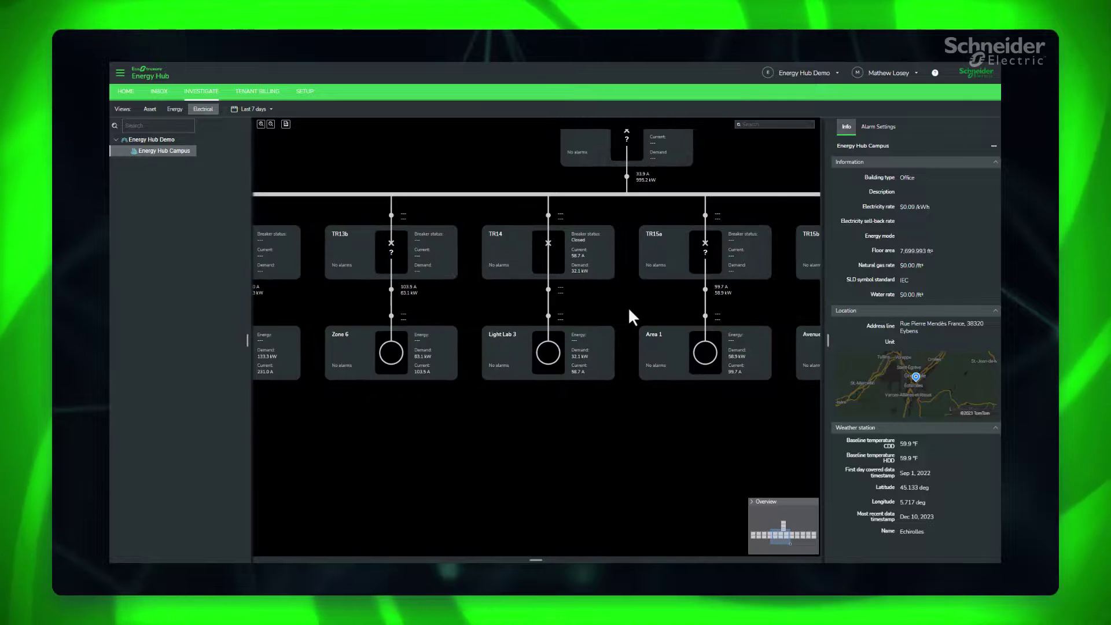
{"action": "scroll", "coordinate": [627, 307], "scroll_direction": "down", "scroll_amount": 1}
{"action": "scroll", "coordinate": [628, 306], "scroll_direction": "down", "scroll_amount": 1}
{"action": "scroll", "coordinate": [627, 306], "scroll_direction": "down", "scroll_amount": 1}
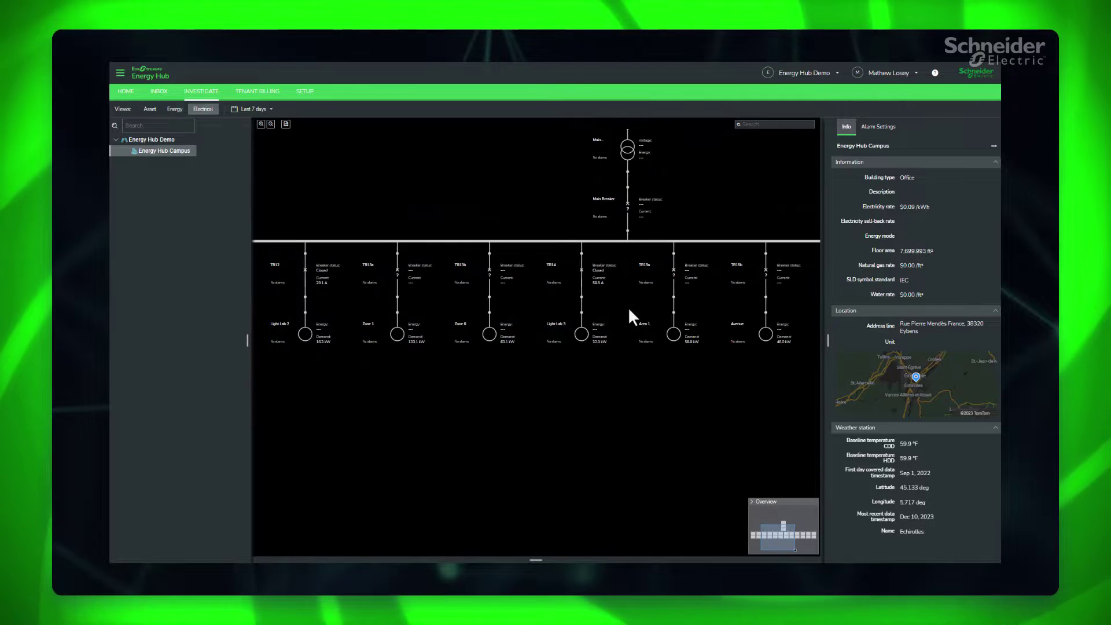
Step: Bring the whole main bus higher in view and center on the Main Breaker node
{"action": "mouse_move", "coordinate": [595, 232]}
{"action": "left_mouse_down"}
{"action": "mouse_move", "coordinate": [571, 272]}
{"action": "mouse_move", "coordinate": [519, 295]}
{"action": "left_mouse_up"}
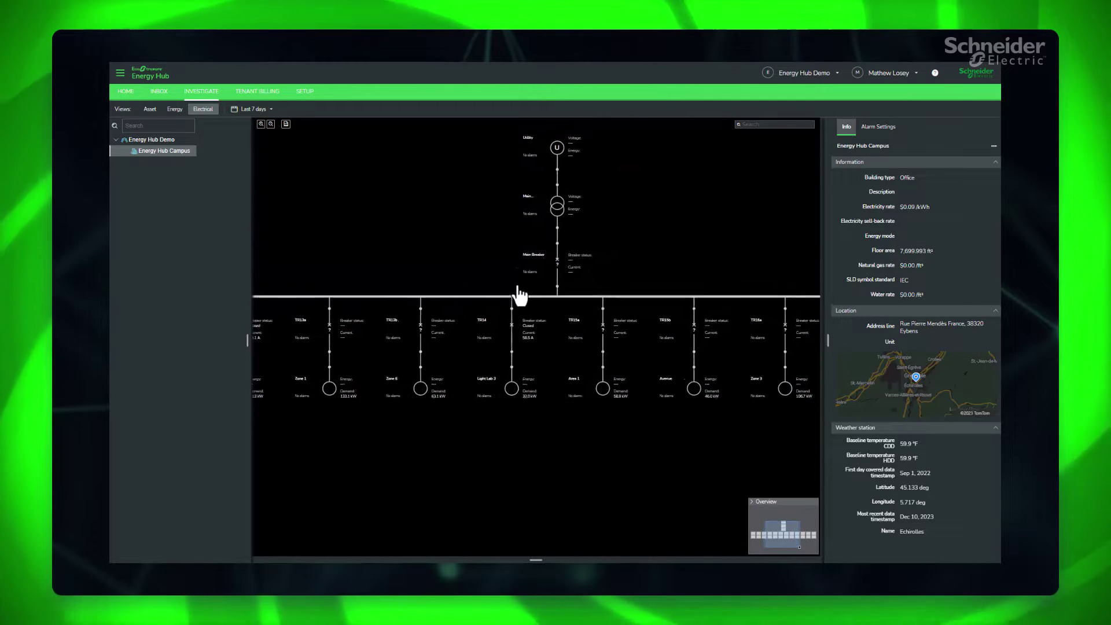
{"action": "left_click_drag", "start_coordinate": [577, 317], "coordinate": [572, 280]}
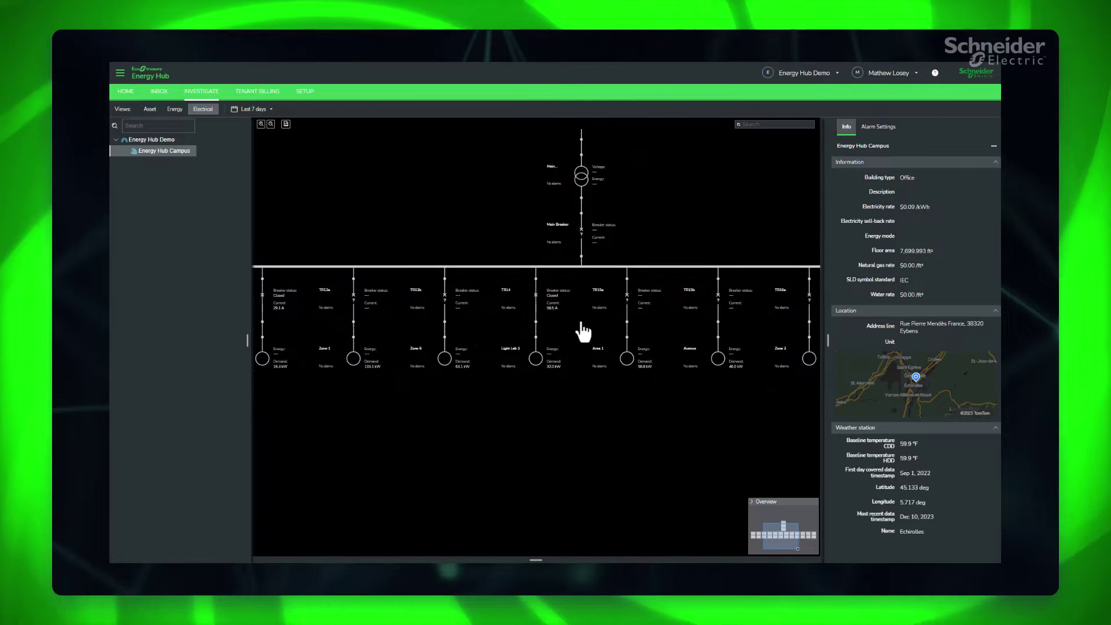
{"action": "left_click_drag", "start_coordinate": [501, 345], "coordinate": [512, 320]}
{"action": "scroll", "coordinate": [493, 349], "scroll_direction": "up", "scroll_amount": 1}
{"action": "scroll", "coordinate": [493, 347], "scroll_direction": "up", "scroll_amount": 1}
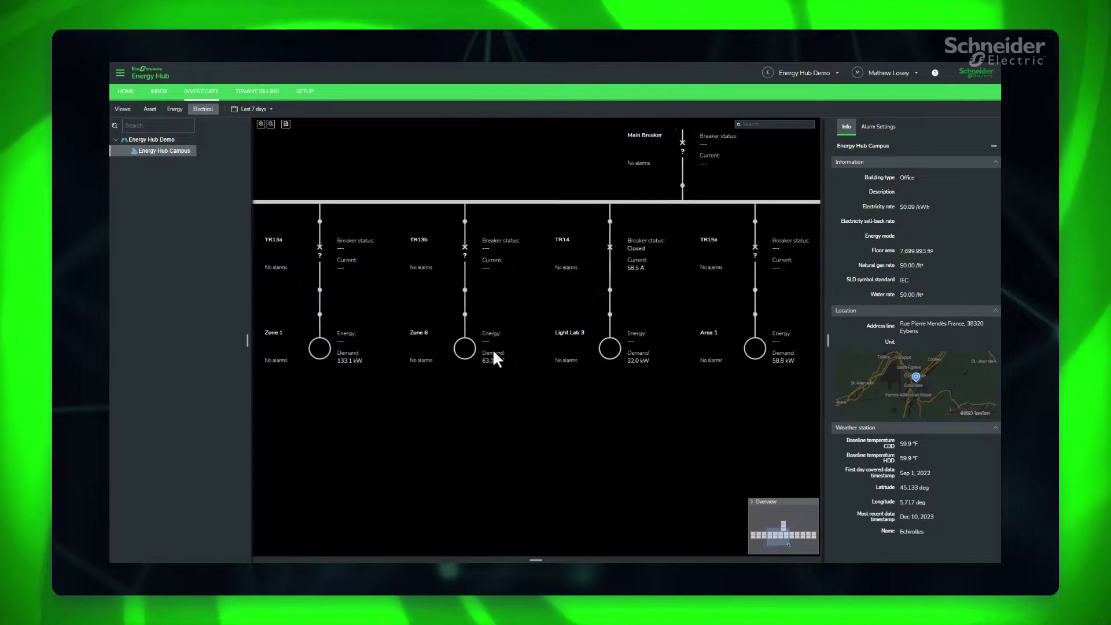
{"action": "scroll", "coordinate": [492, 348], "scroll_direction": "up", "scroll_amount": 1}
{"action": "scroll", "coordinate": [493, 348], "scroll_direction": "up", "scroll_amount": 1}
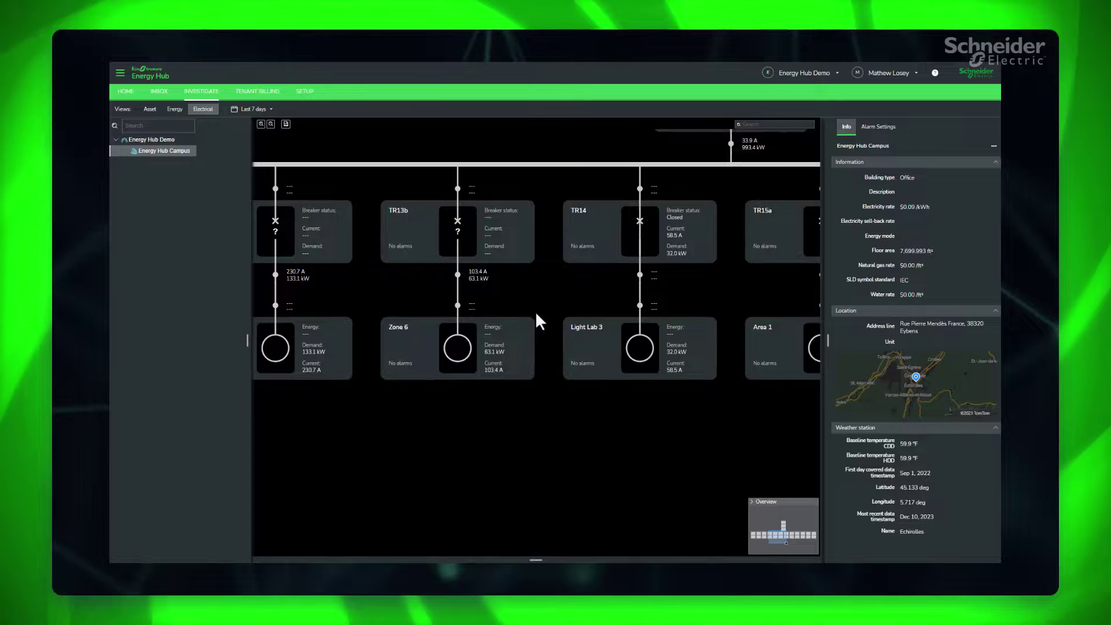
{"action": "left_click_drag", "start_coordinate": [535, 311], "coordinate": [571, 341]}
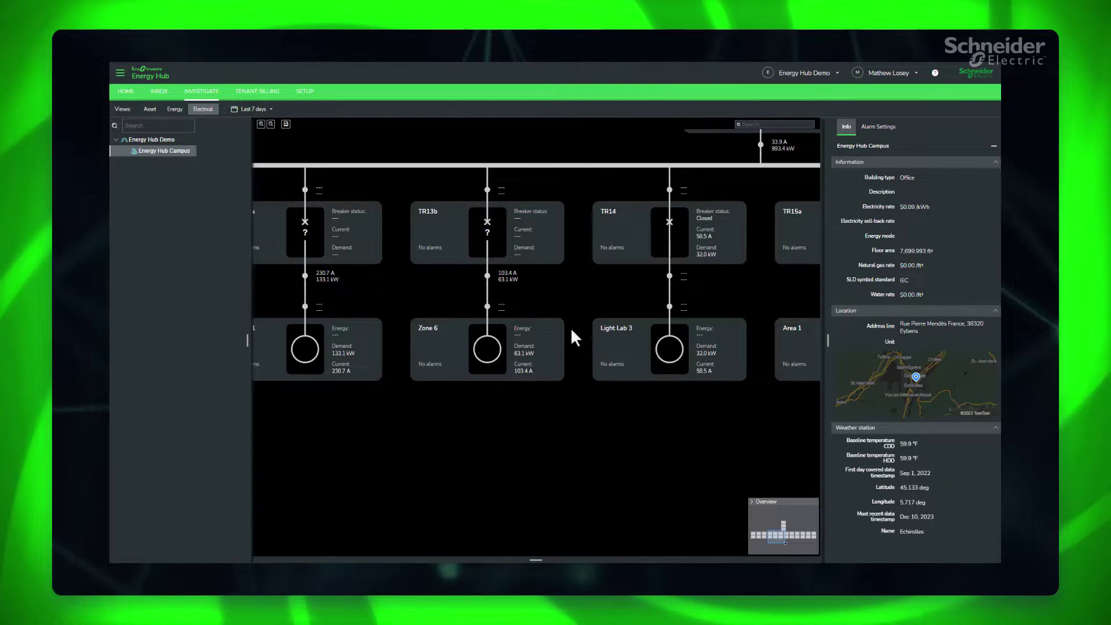
{"action": "scroll", "coordinate": [570, 327], "scroll_direction": "down", "scroll_amount": 1}
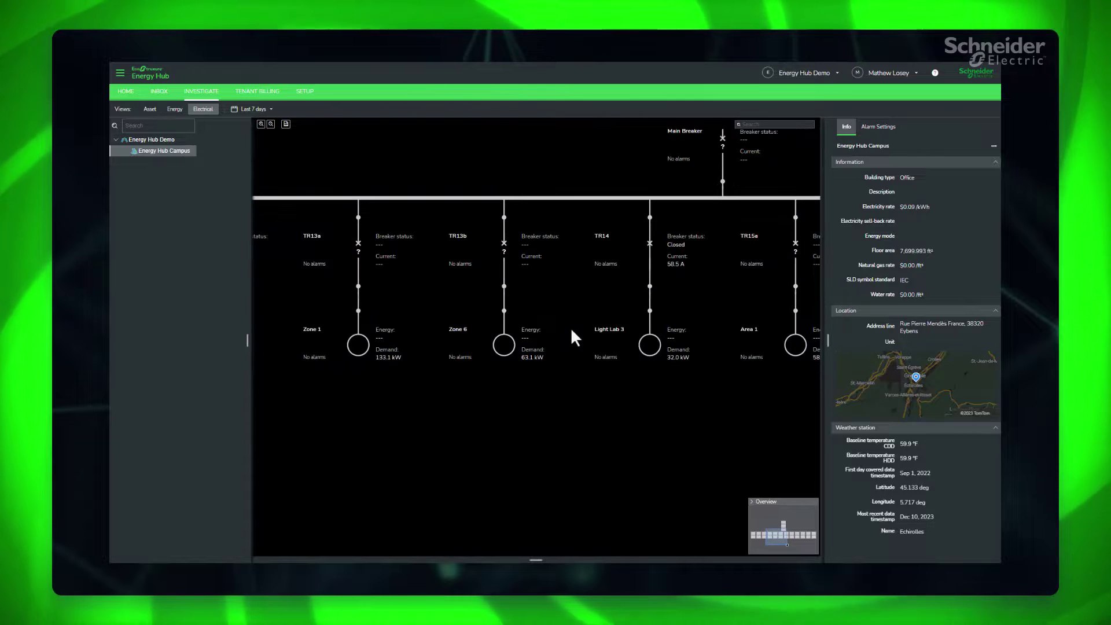
{"action": "left_click_drag", "start_coordinate": [571, 338], "coordinate": [551, 365]}
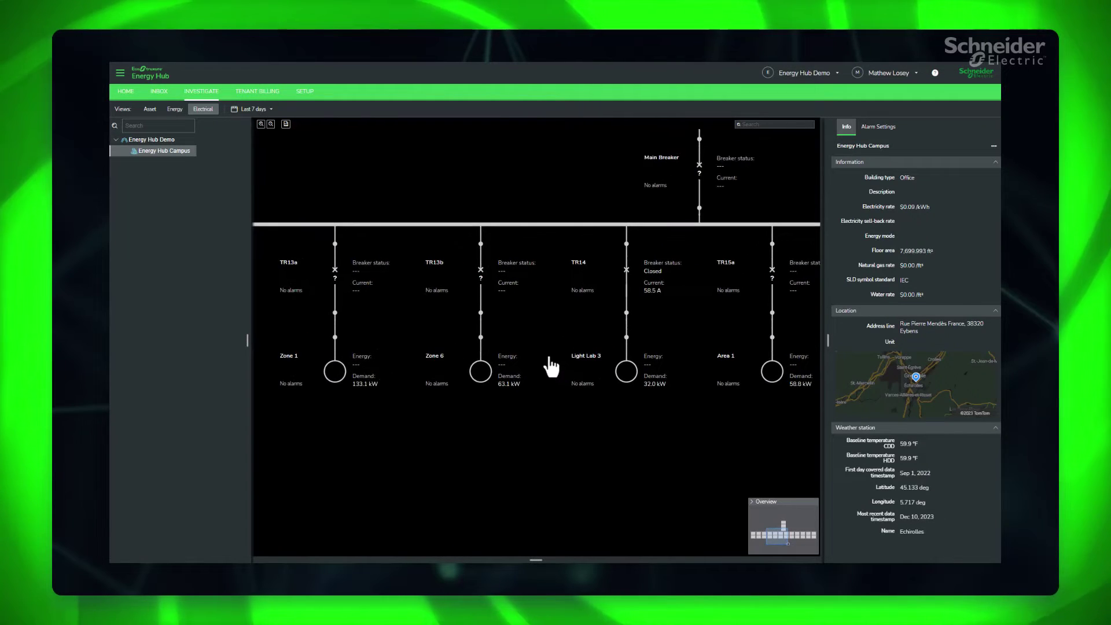